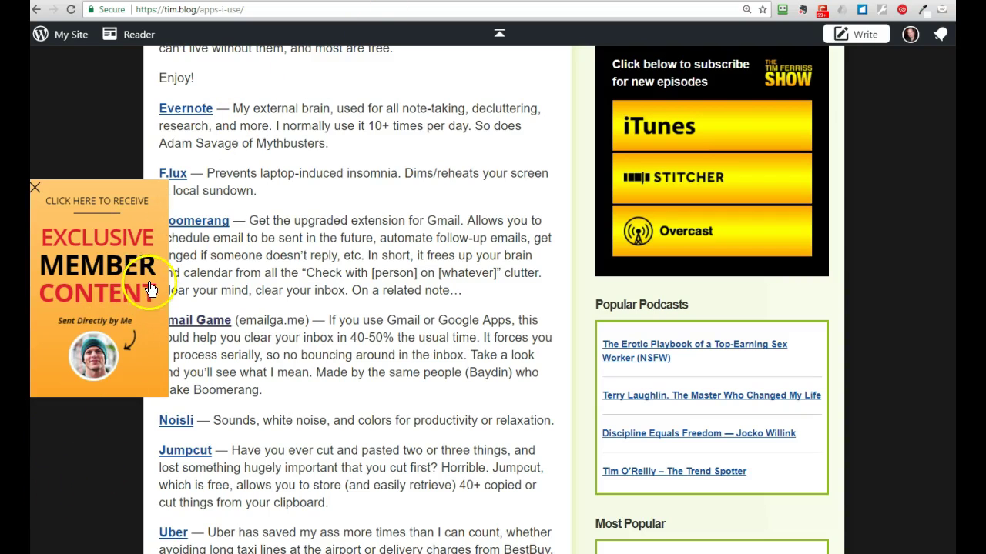
Step: Dismiss tim.blog's Exclusive Member Content promo and the 5-Bullet Friday newsletter sign-up overlay
{"action": "left_click", "coordinate": [36, 188]}
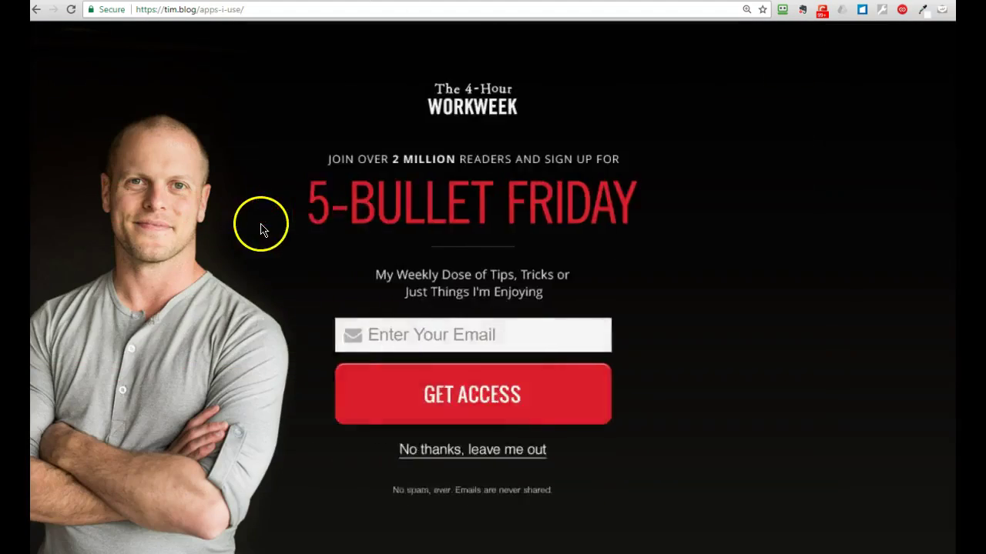
{"action": "left_click", "coordinate": [478, 453]}
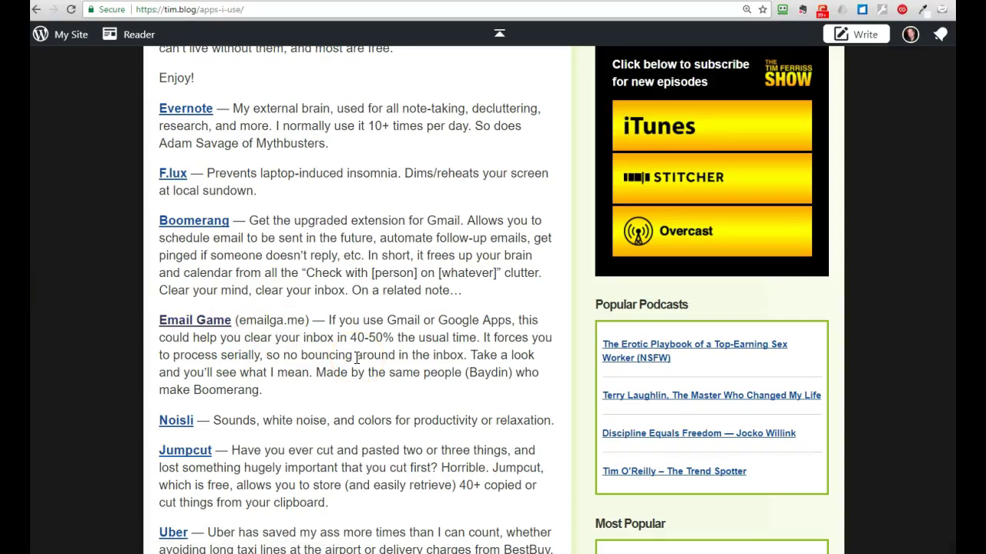
Step: Install The Email Game Button for Gmail Chrome extension from the apps list and close the confirmation
{"action": "left_click", "coordinate": [339, 331]}
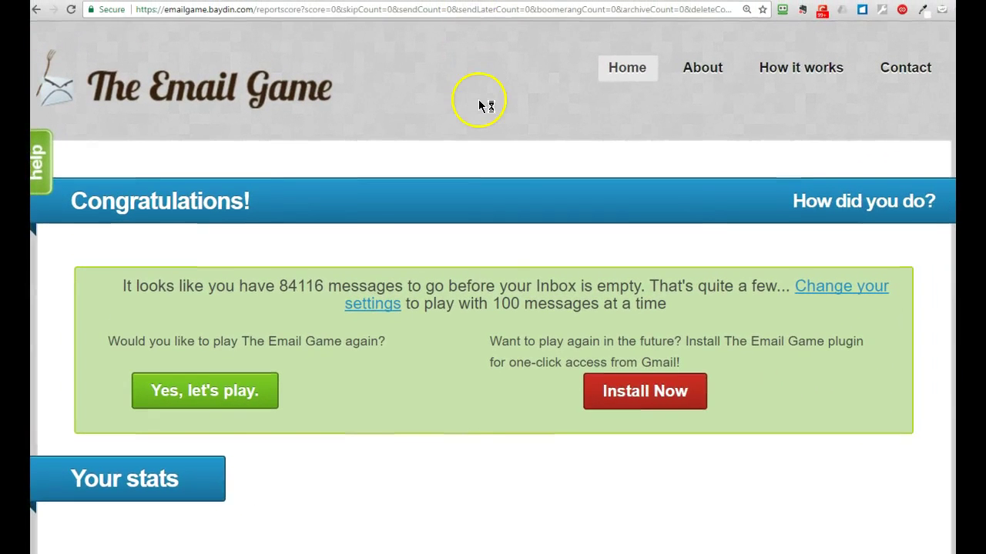
{"action": "left_click", "coordinate": [660, 393]}
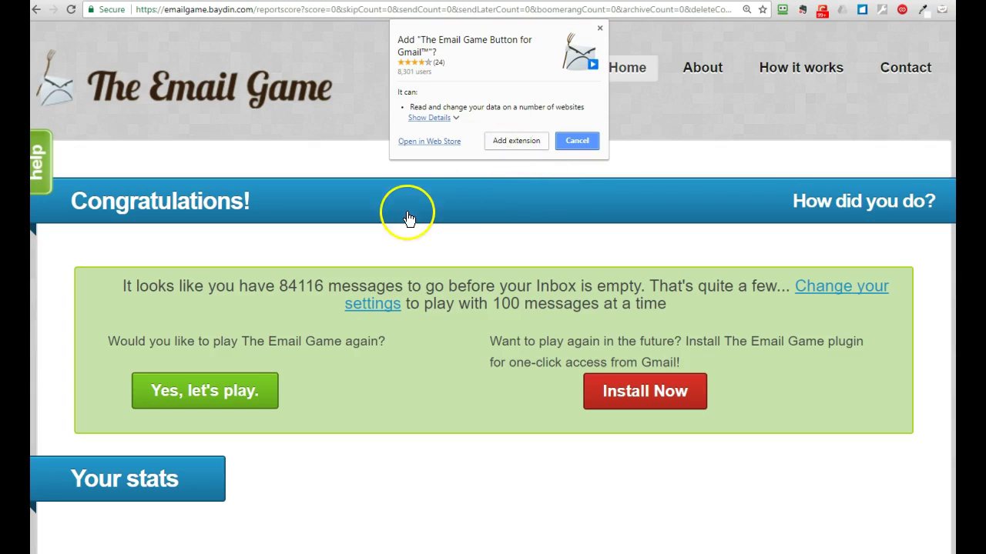
{"action": "left_click", "coordinate": [516, 142]}
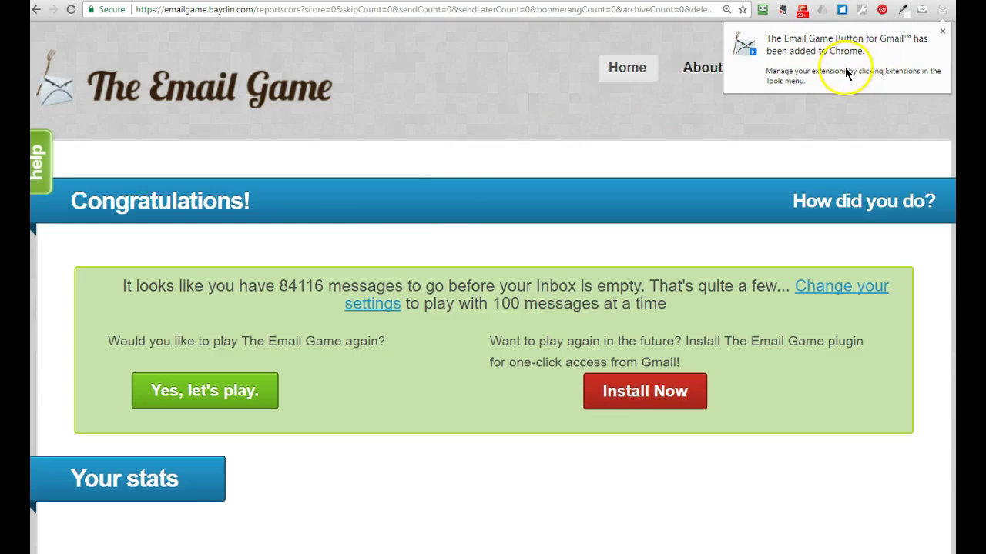
{"action": "left_click", "coordinate": [944, 35]}
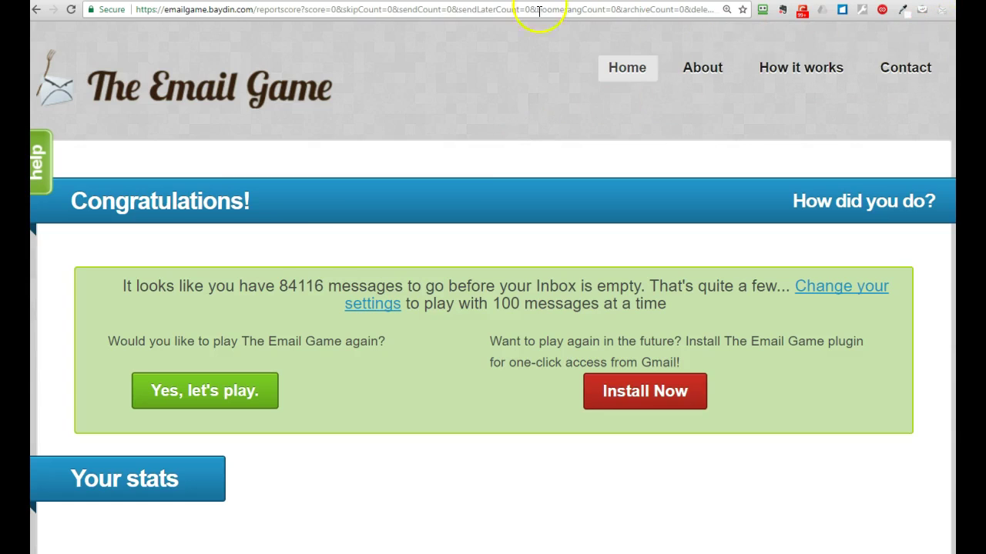
Step: Start a new 30-conversation round and read through the first Google Alert about duke bluedevils
{"action": "left_click", "coordinate": [232, 397]}
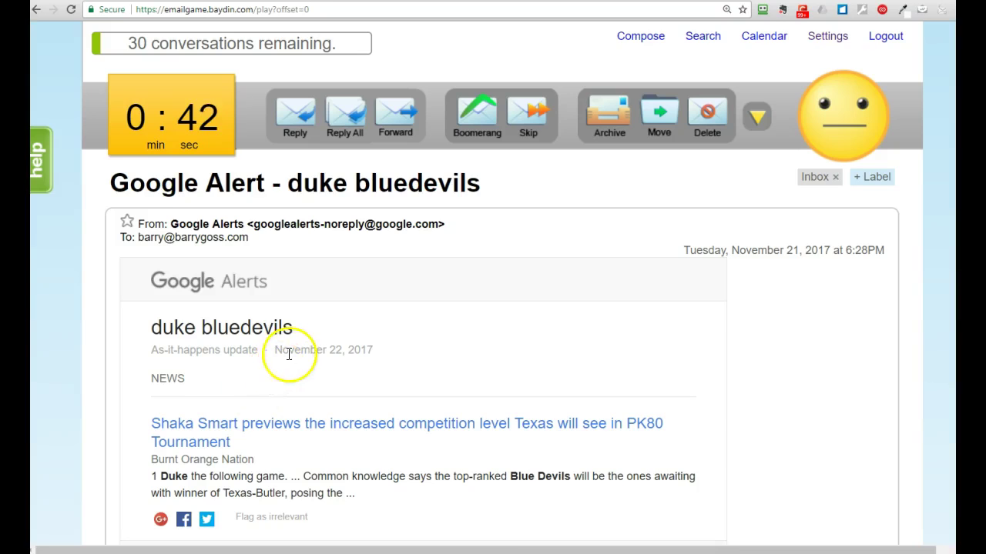
{"action": "scroll", "coordinate": [290, 352], "scroll_direction": "down", "scroll_amount": 3}
{"action": "scroll", "coordinate": [291, 351], "scroll_direction": "up", "scroll_amount": 3}
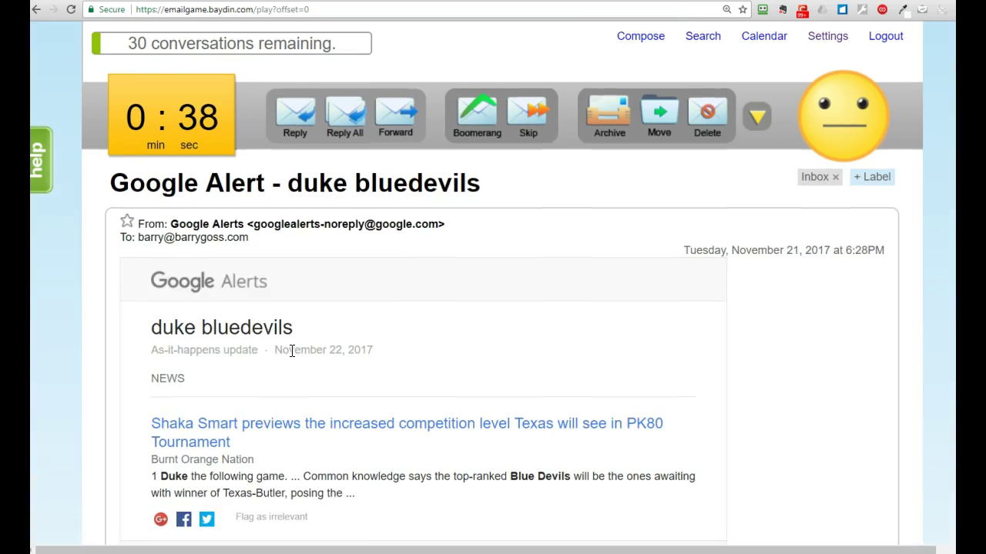
{"action": "scroll", "coordinate": [292, 351], "scroll_direction": "down", "scroll_amount": 3}
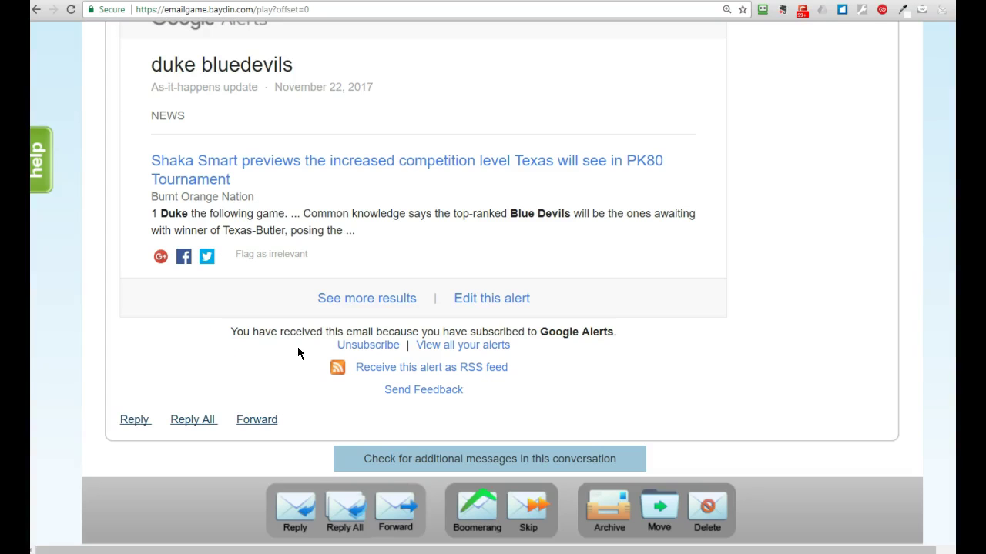
{"action": "scroll", "coordinate": [298, 354], "scroll_direction": "up", "scroll_amount": 3}
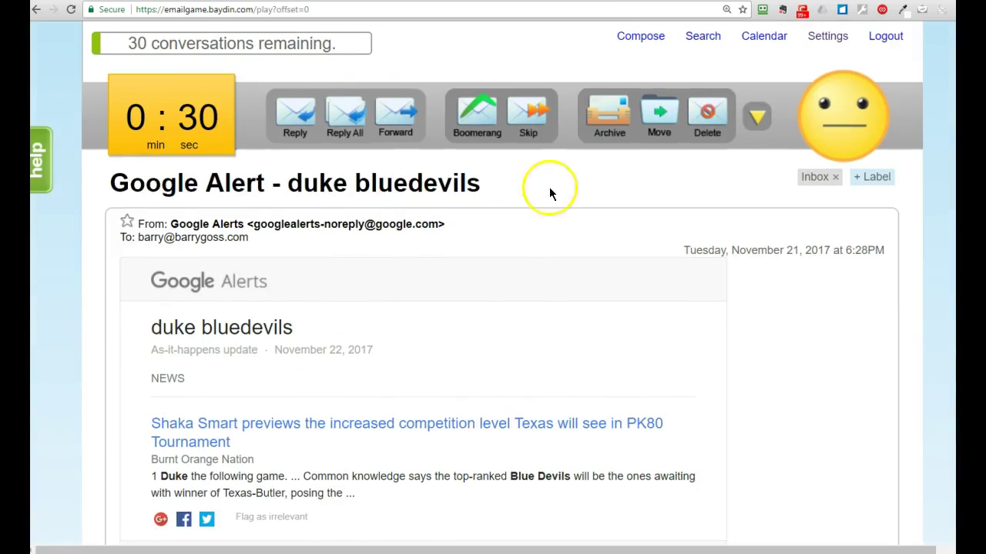
Step: Delete the Google Alert email and archive the reply thread
{"action": "left_click", "coordinate": [706, 114]}
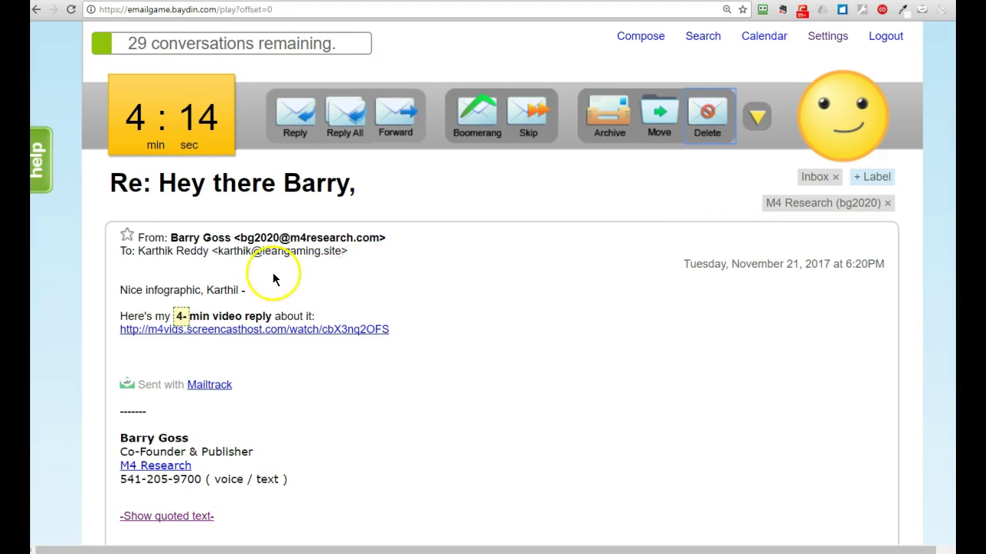
{"action": "left_click", "coordinate": [607, 117]}
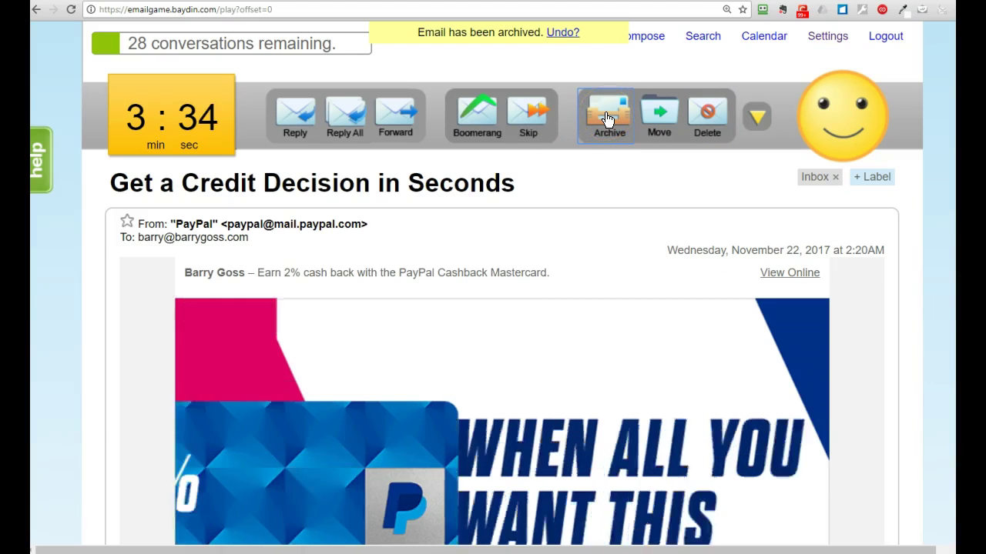
{"action": "left_click", "coordinate": [755, 117]}
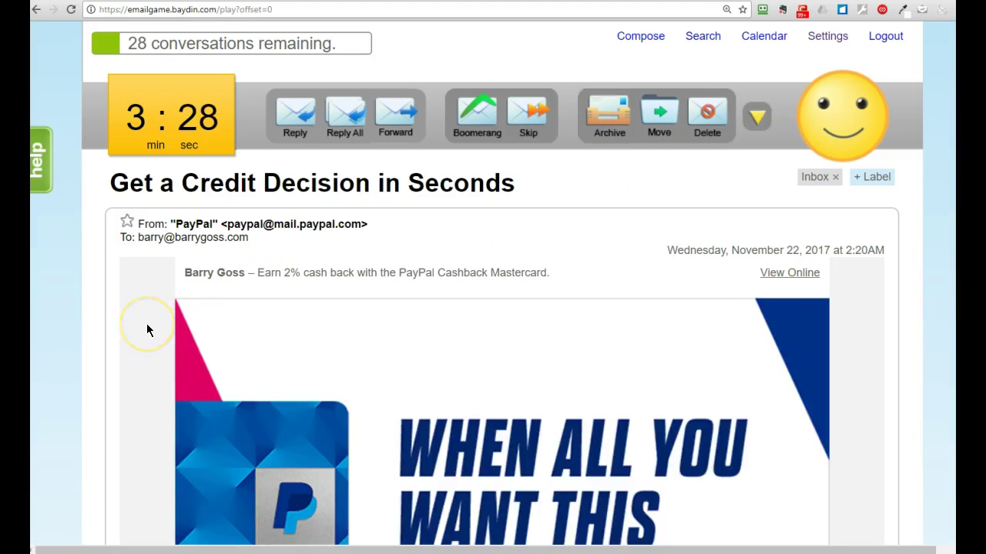
{"action": "scroll", "coordinate": [147, 330], "scroll_direction": "down", "scroll_amount": 5}
{"action": "scroll", "coordinate": [147, 330], "scroll_direction": "up", "scroll_amount": 10}
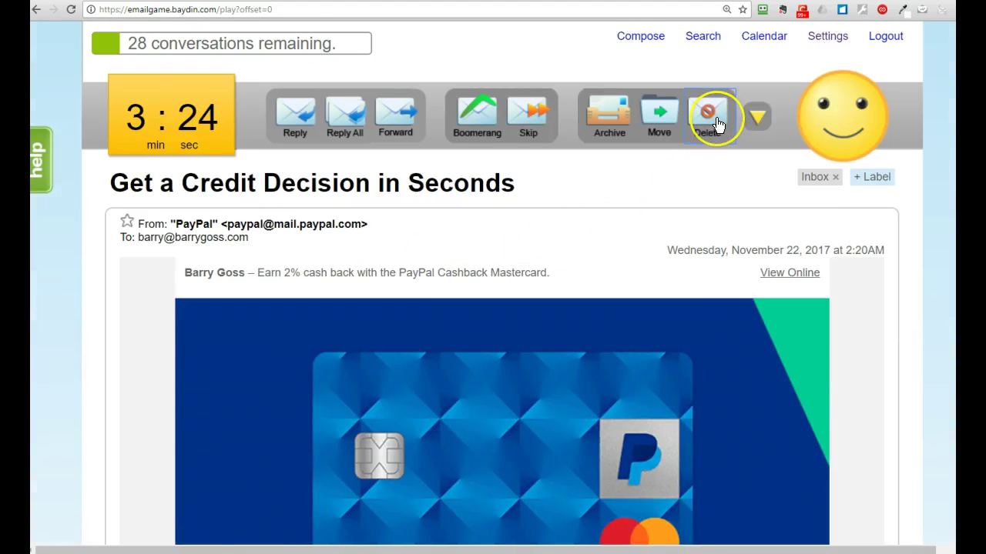
Step: Delete the PayPal credit card promotion and the Daily Market Update email
{"action": "left_click", "coordinate": [710, 117]}
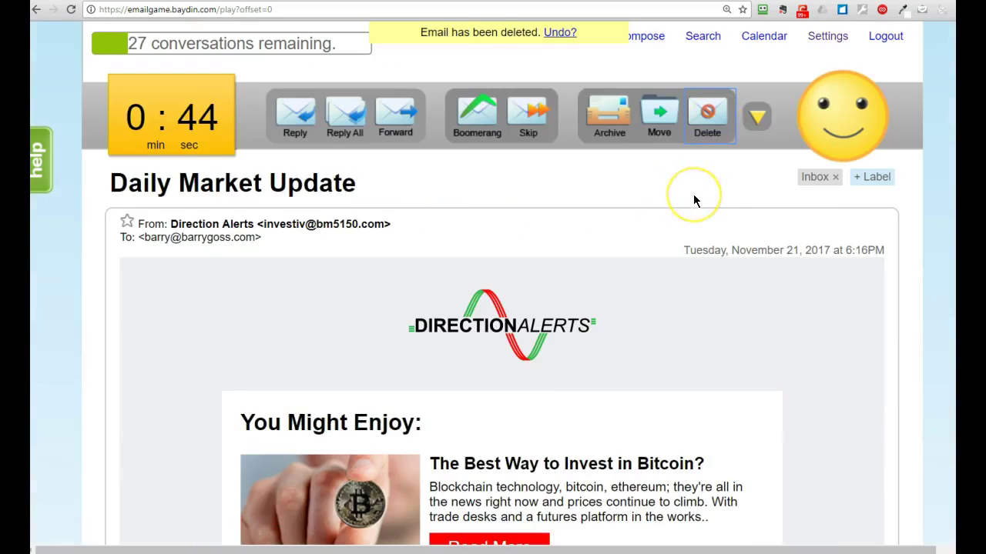
{"action": "scroll", "coordinate": [694, 198], "scroll_direction": "down", "scroll_amount": 5}
{"action": "scroll", "coordinate": [693, 199], "scroll_direction": "up", "scroll_amount": 4}
{"action": "scroll", "coordinate": [693, 201], "scroll_direction": "down", "scroll_amount": 10}
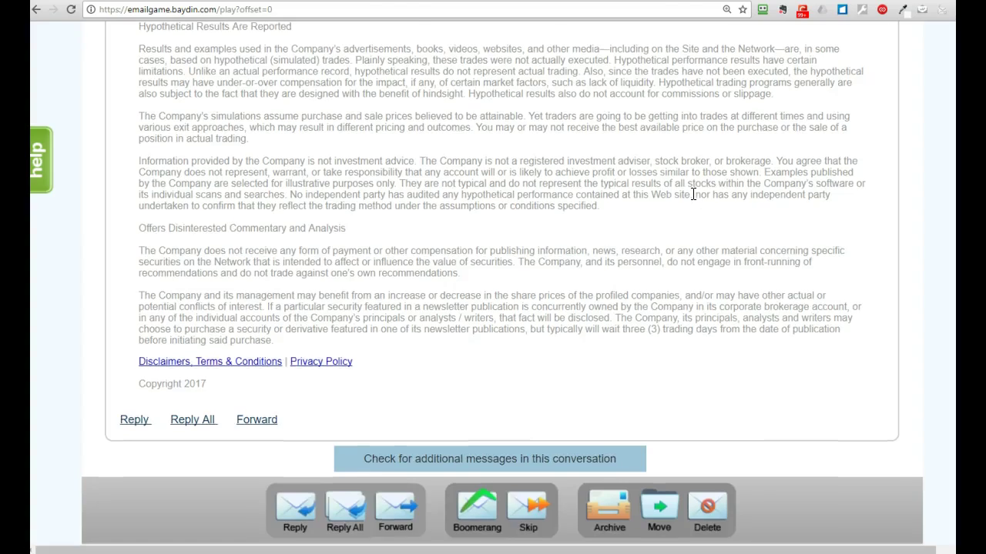
{"action": "scroll", "coordinate": [693, 201], "scroll_direction": "up", "scroll_amount": 5}
{"action": "scroll", "coordinate": [693, 201], "scroll_direction": "up", "scroll_amount": 5}
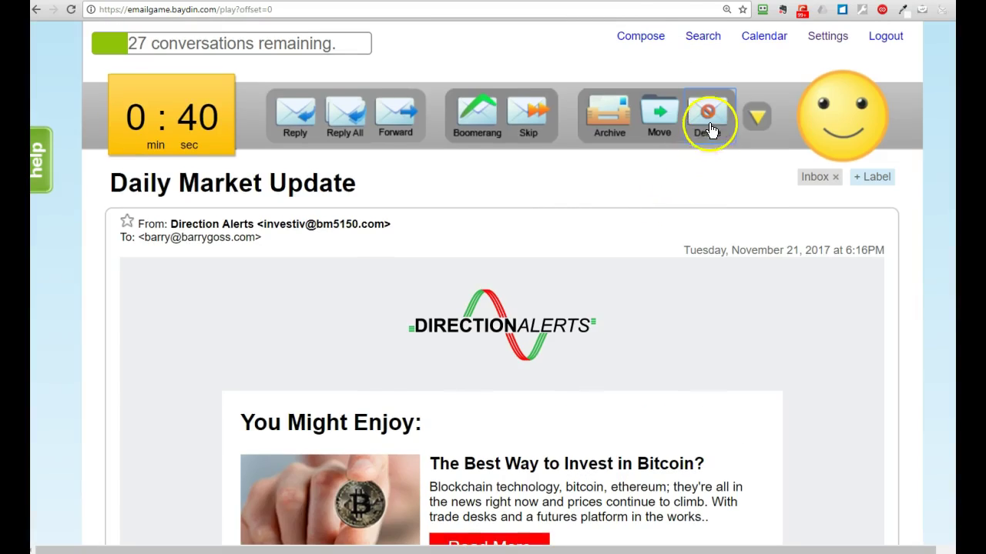
{"action": "left_click", "coordinate": [706, 114]}
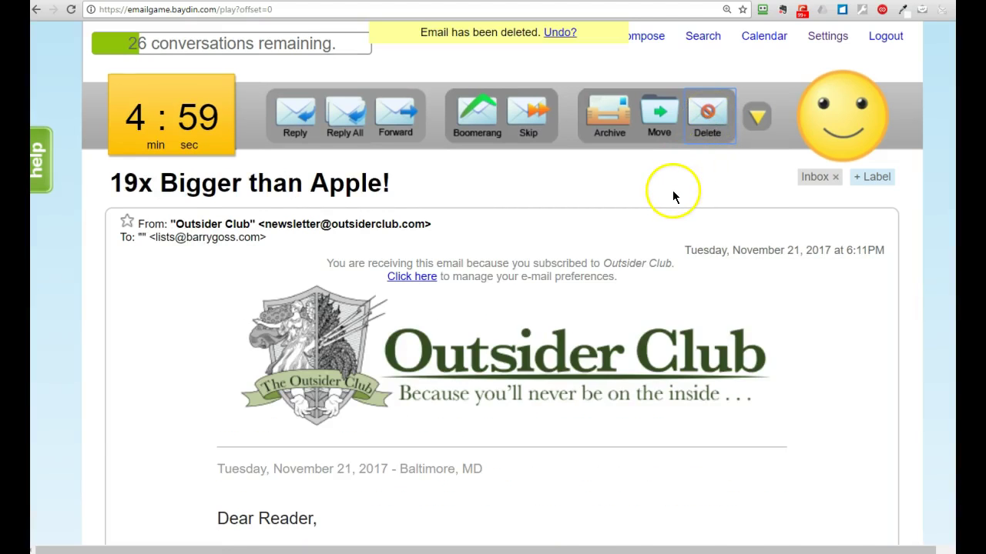
{"action": "scroll", "coordinate": [672, 191], "scroll_direction": "down", "scroll_amount": 10}
{"action": "scroll", "coordinate": [671, 198], "scroll_direction": "up", "scroll_amount": 10}
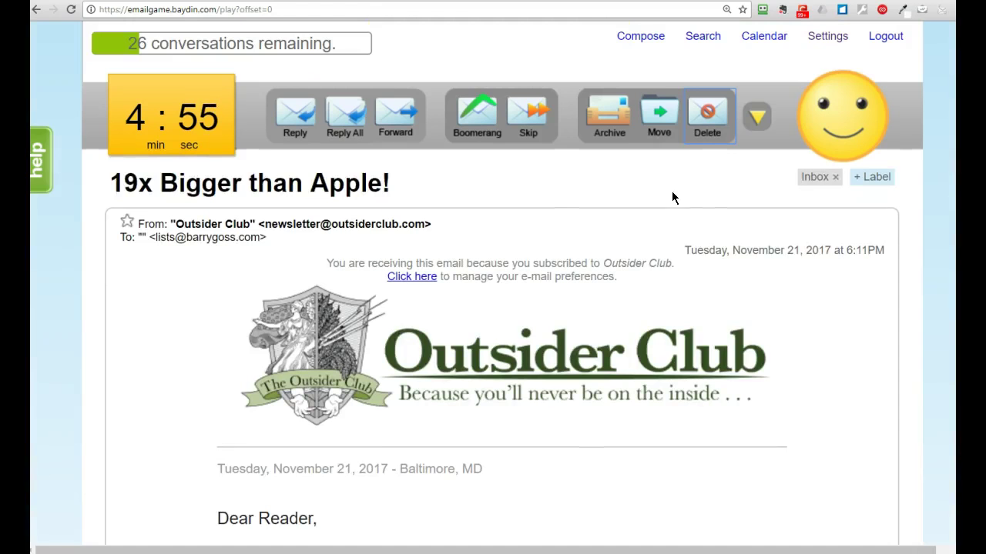
Step: Archive the '19x Bigger than Apple!' and writer story emails, then delete the Health Ranger Black Friday email
{"action": "left_click", "coordinate": [616, 114]}
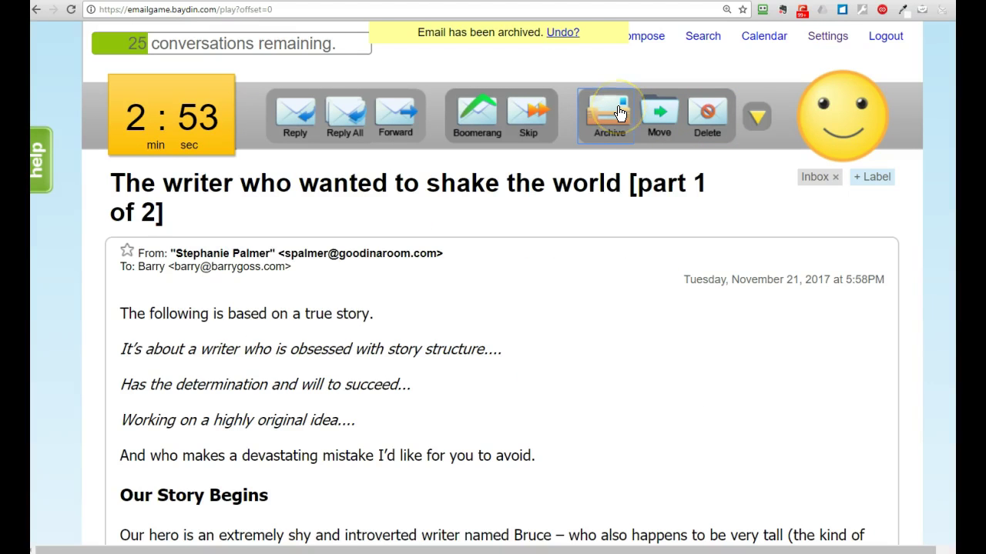
{"action": "left_click", "coordinate": [645, 223]}
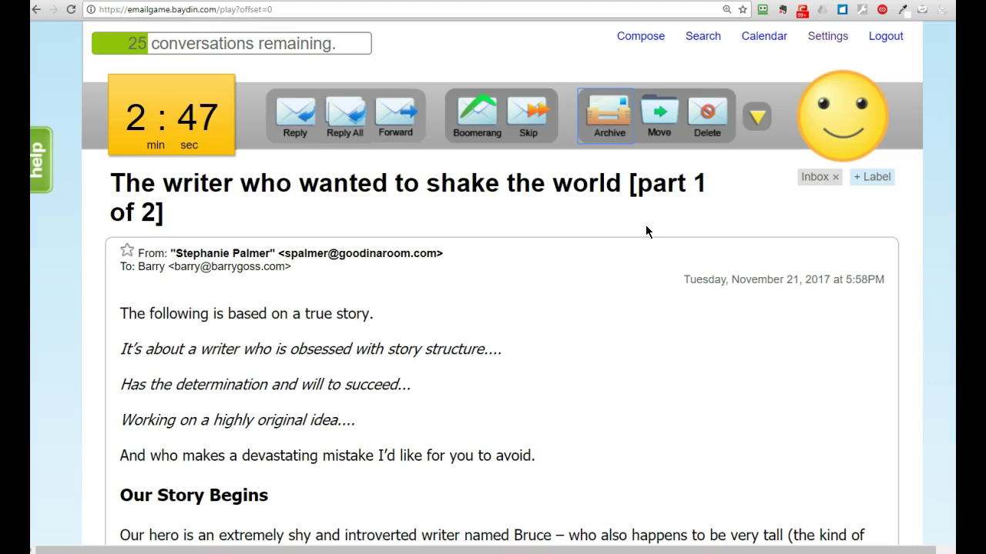
{"action": "scroll", "coordinate": [646, 226], "scroll_direction": "down", "scroll_amount": 5}
{"action": "scroll", "coordinate": [646, 231], "scroll_direction": "down", "scroll_amount": 15}
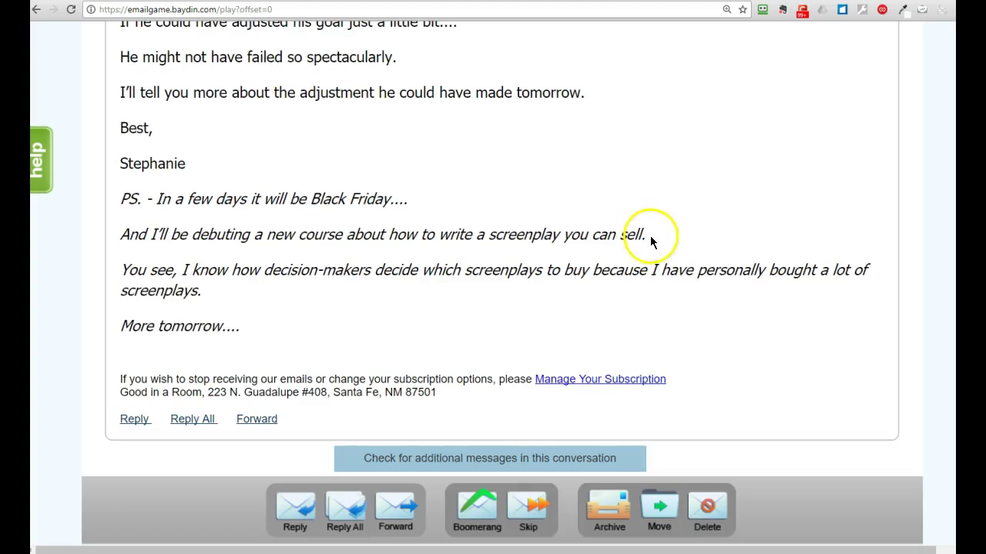
{"action": "scroll", "coordinate": [651, 240], "scroll_direction": "up", "scroll_amount": 20}
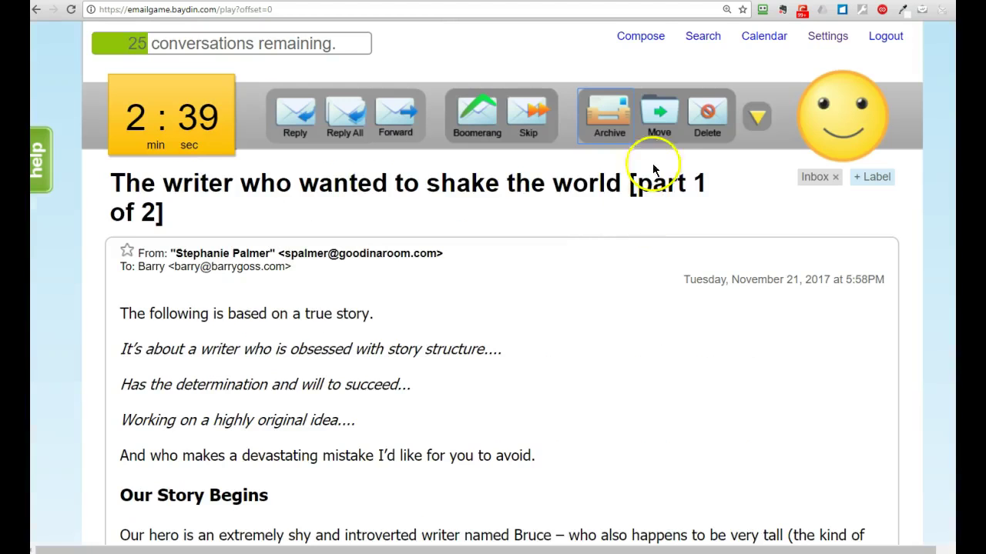
{"action": "left_click", "coordinate": [610, 114]}
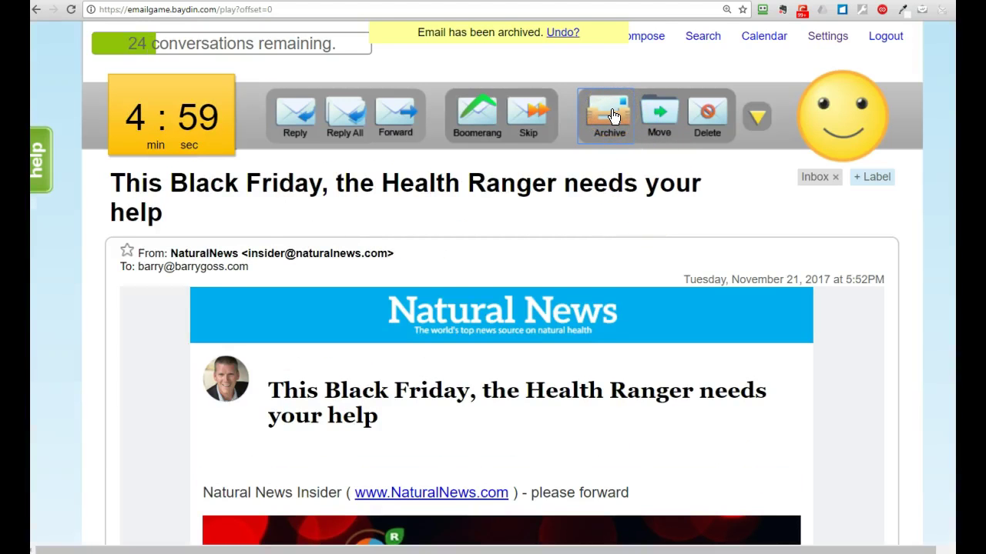
{"action": "left_click", "coordinate": [706, 122]}
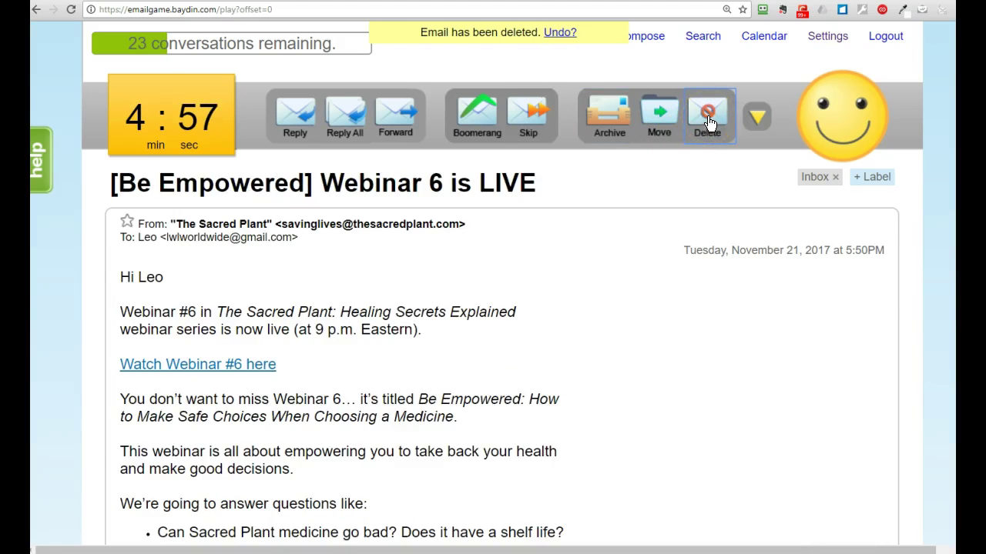
{"action": "left_click", "coordinate": [709, 123]}
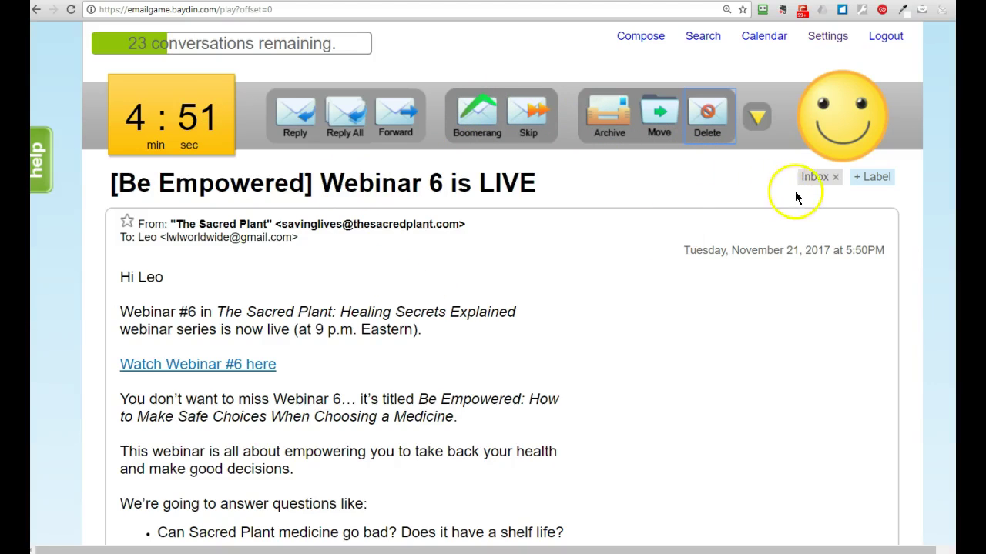
{"action": "left_click", "coordinate": [864, 184]}
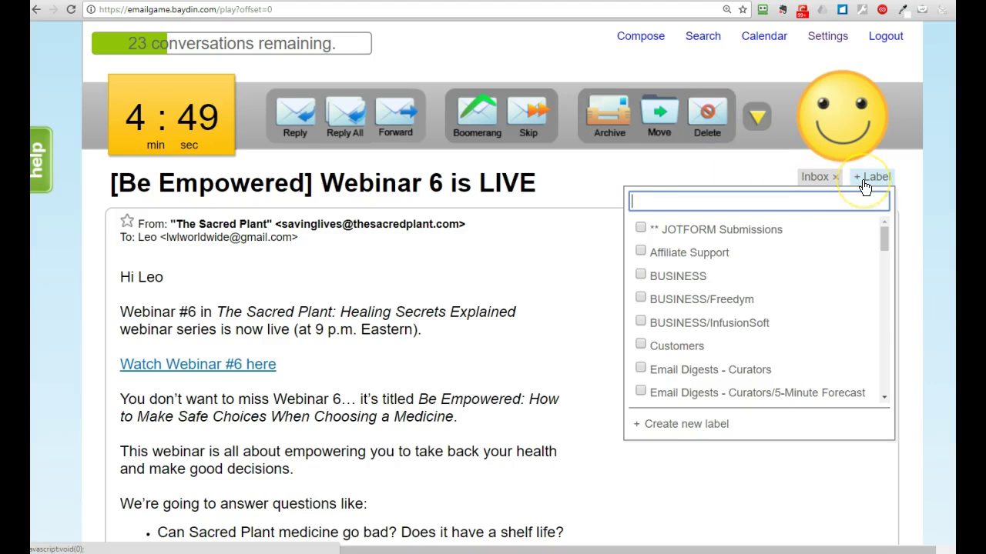
{"action": "left_click", "coordinate": [736, 164]}
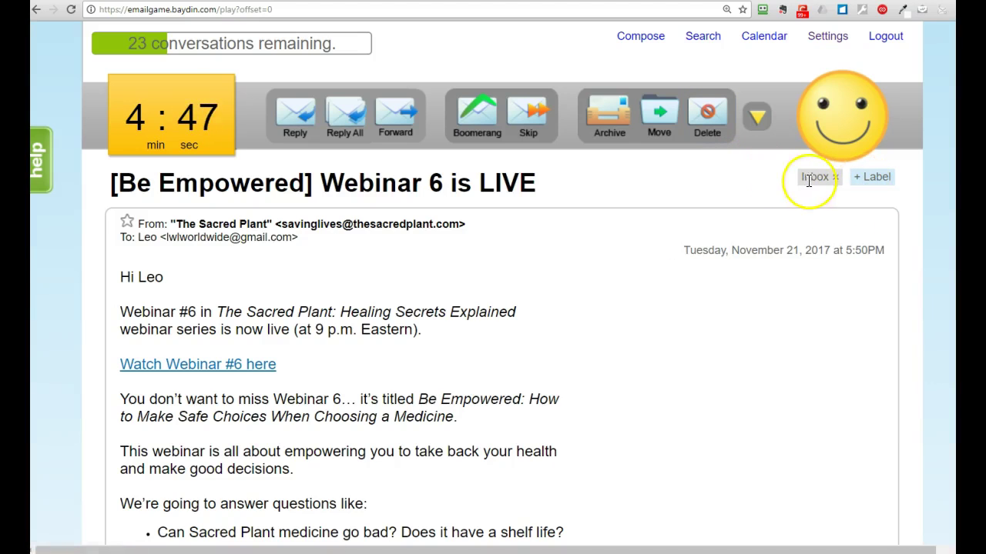
{"action": "left_click", "coordinate": [757, 119]}
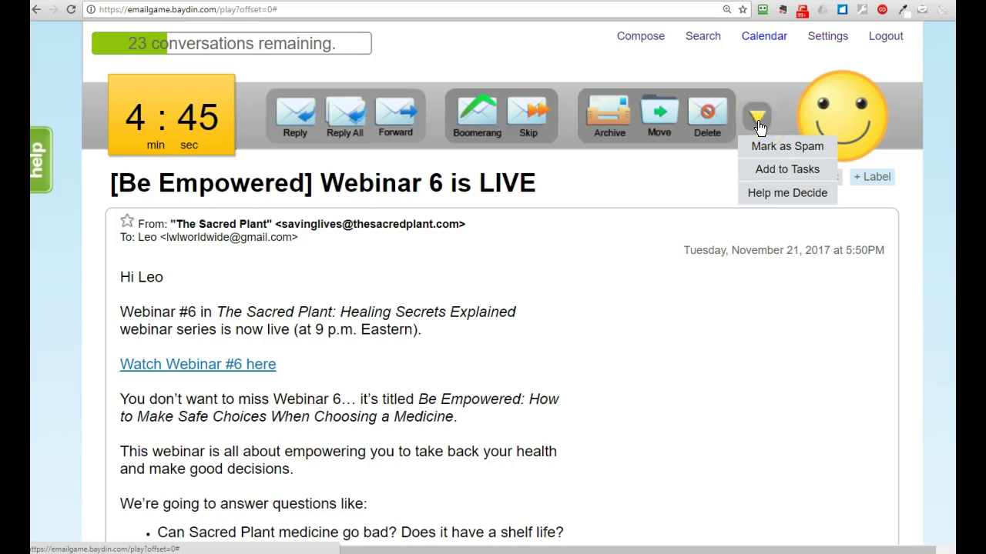
{"action": "left_click", "coordinate": [770, 176]}
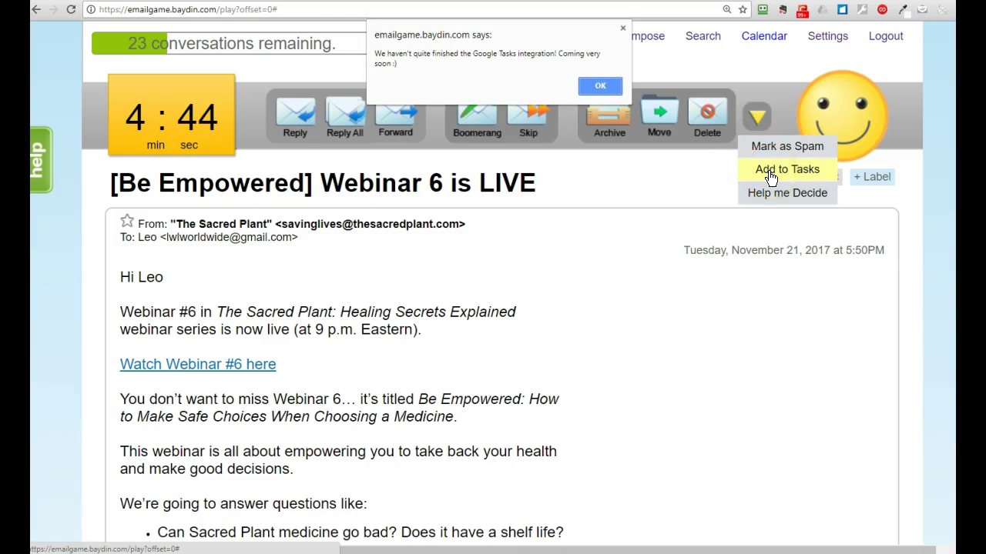
{"action": "left_click", "coordinate": [602, 87]}
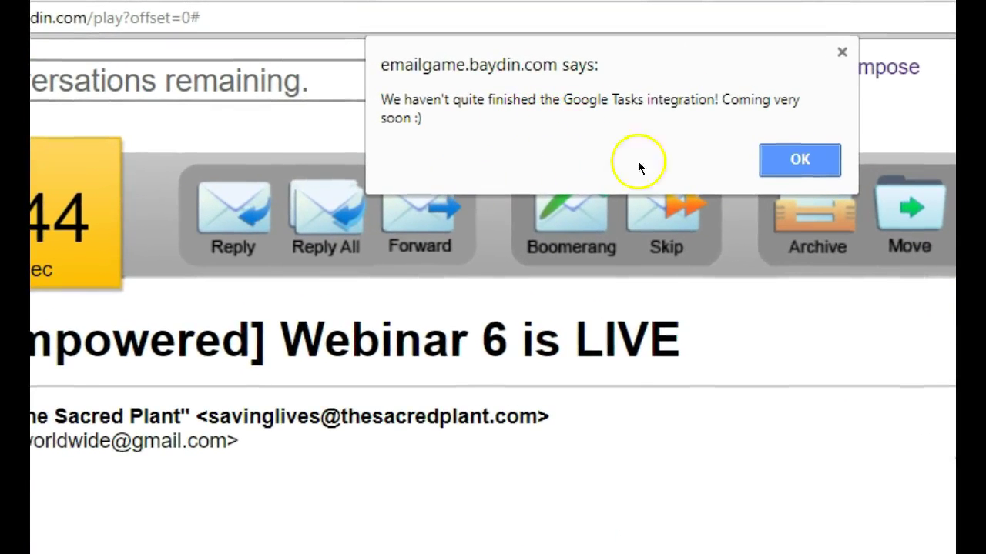
{"action": "left_click", "coordinate": [798, 164]}
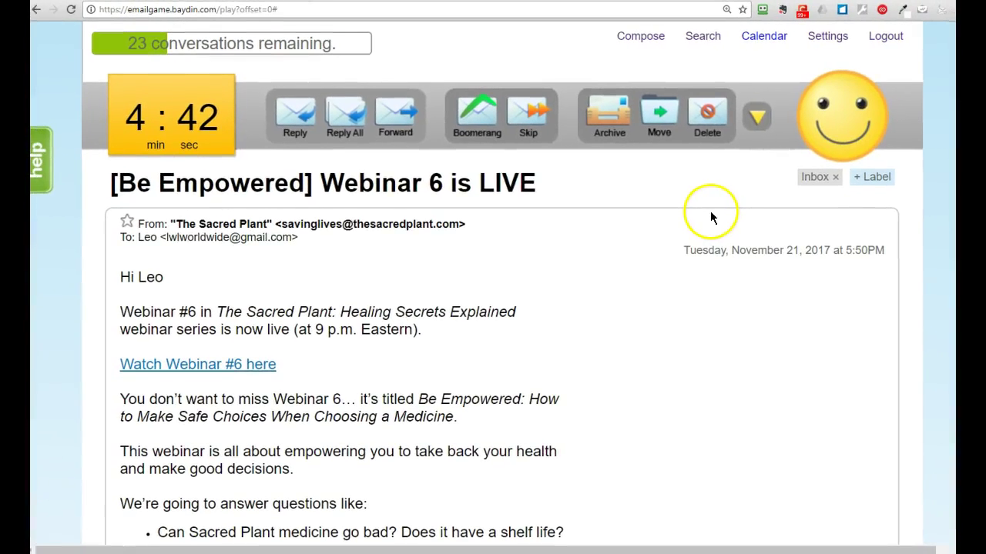
Step: Start composing a blank new email with its 3:00 timer
{"action": "left_click", "coordinate": [642, 37]}
{"action": "scroll", "coordinate": [478, 266], "scroll_direction": "down", "scroll_amount": 3}
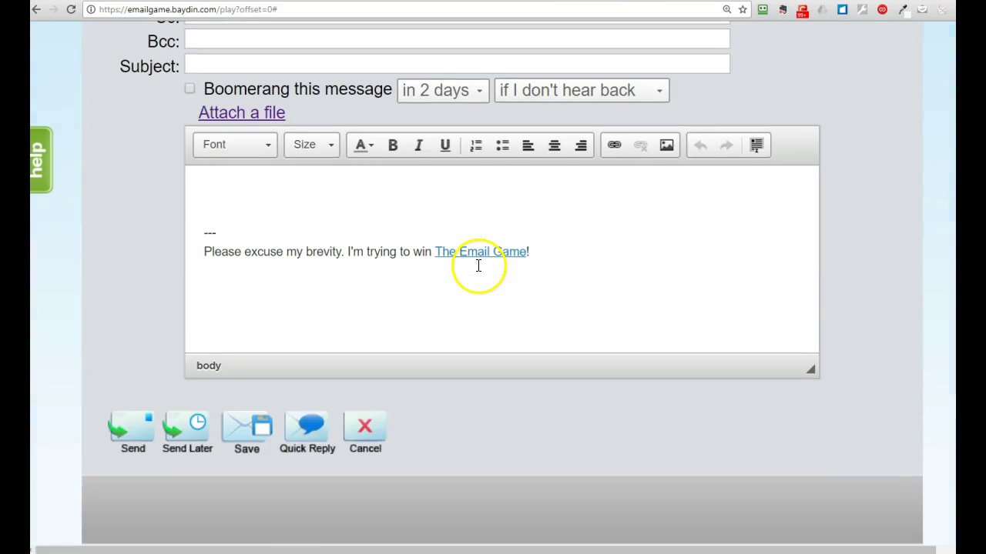
{"action": "scroll", "coordinate": [475, 264], "scroll_direction": "up", "scroll_amount": 3}
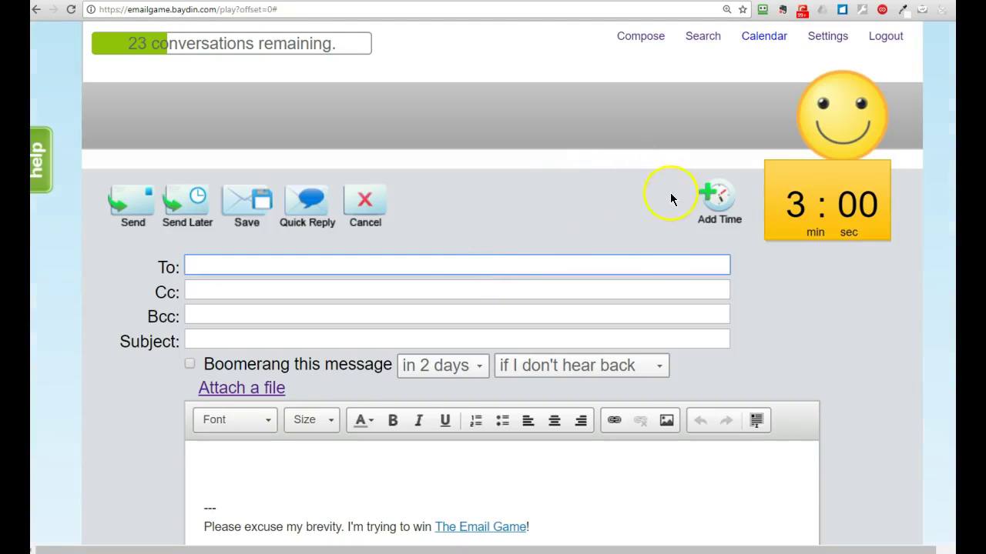
{"action": "scroll", "coordinate": [665, 230], "scroll_direction": "down", "scroll_amount": 3}
{"action": "scroll", "coordinate": [667, 235], "scroll_direction": "up", "scroll_amount": 3}
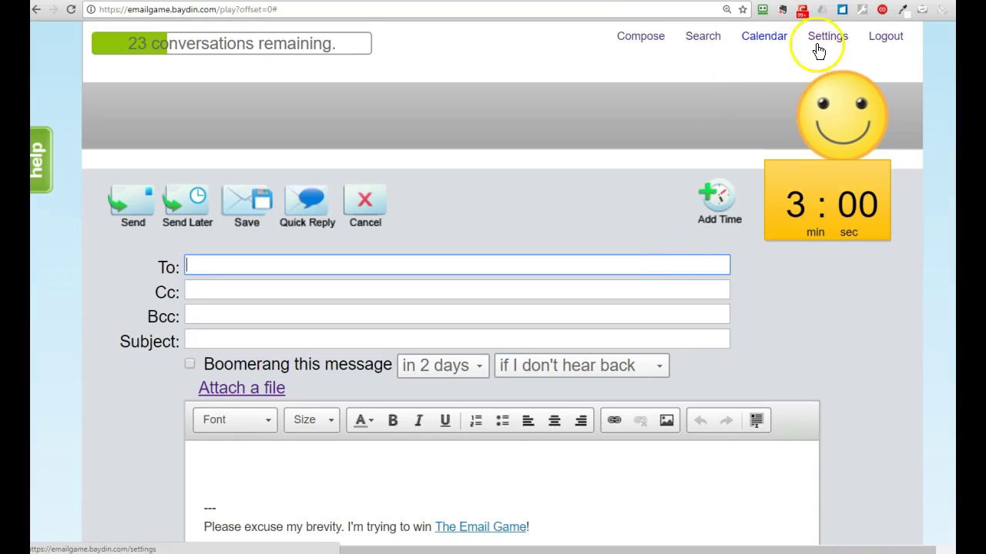
{"action": "left_click", "coordinate": [770, 38]}
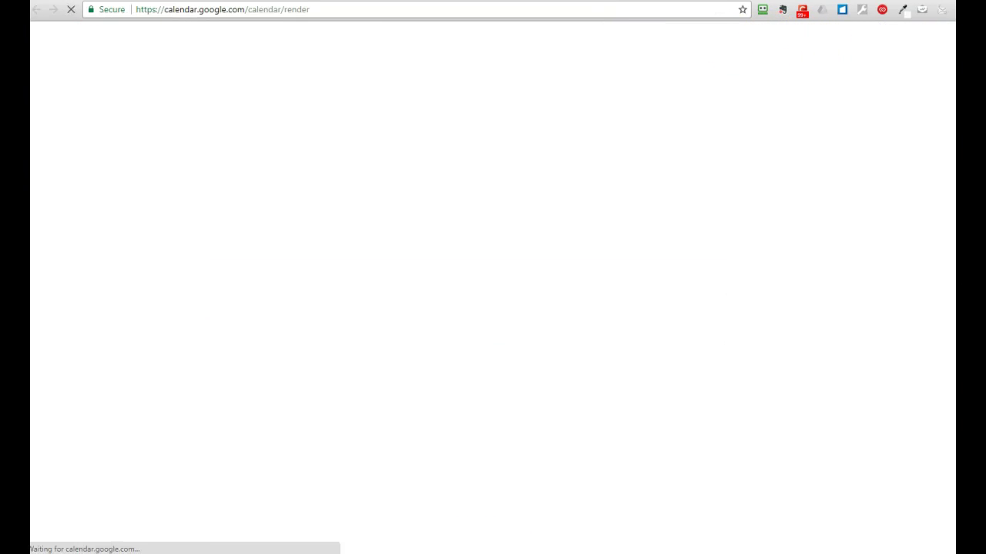
{"action": "key", "text": "ctrl+w"}
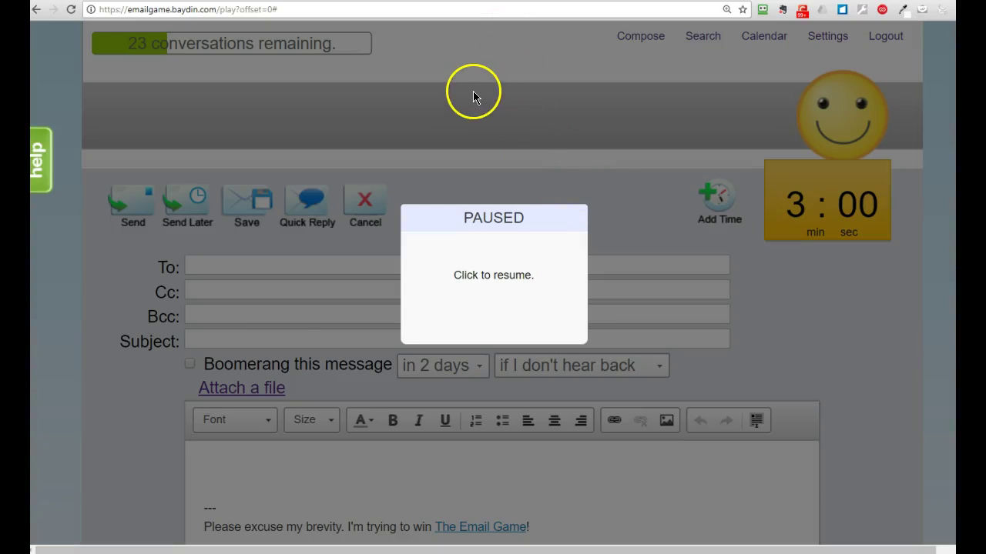
{"action": "scroll", "coordinate": [493, 172], "scroll_direction": "down", "scroll_amount": 4}
{"action": "scroll", "coordinate": [494, 173], "scroll_direction": "up", "scroll_amount": 4}
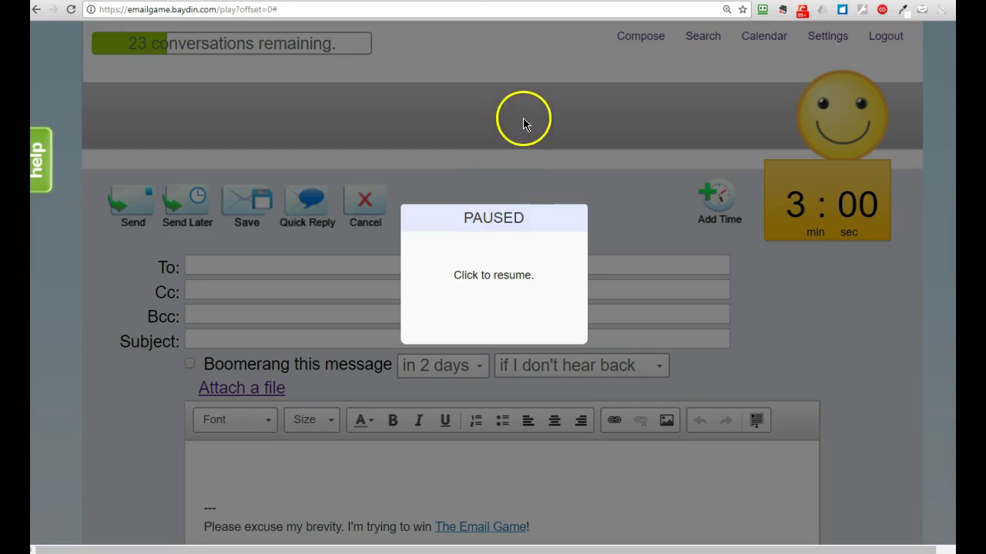
{"action": "left_click", "coordinate": [538, 132]}
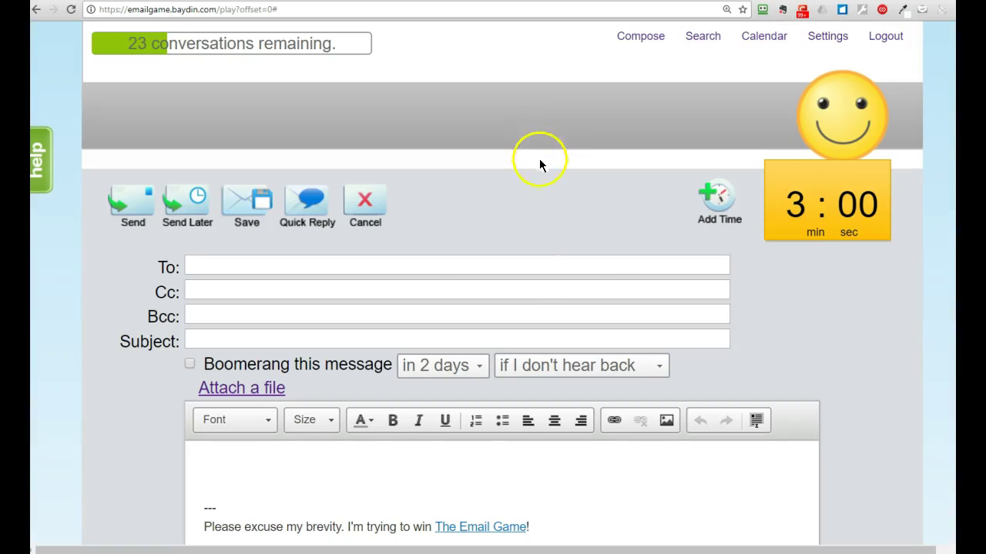
{"action": "scroll", "coordinate": [539, 169], "scroll_direction": "down", "scroll_amount": 4}
{"action": "scroll", "coordinate": [536, 178], "scroll_direction": "up", "scroll_amount": 4}
Step: Discard the draft, then delete the Webinar 6 email and two Google Alert emails
{"action": "left_click", "coordinate": [374, 202]}
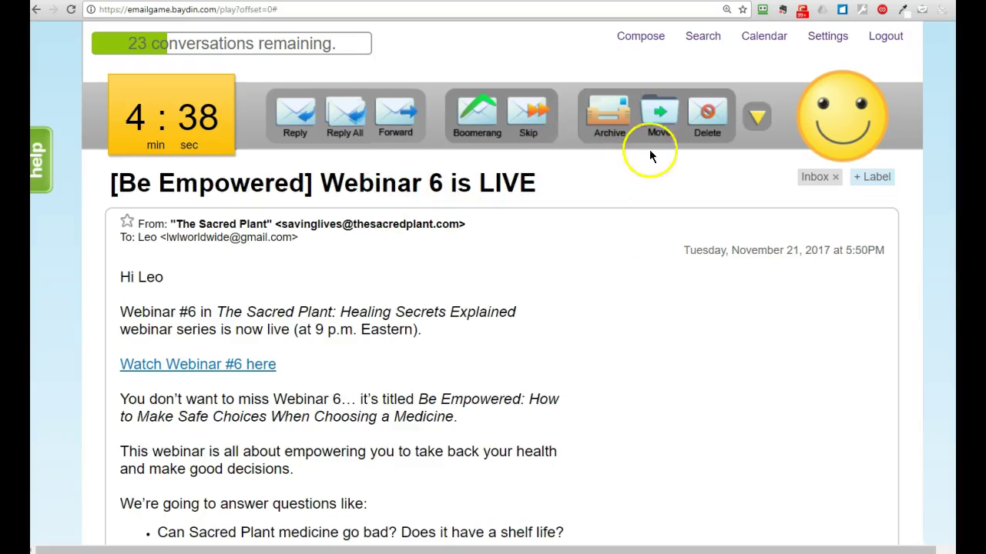
{"action": "left_click", "coordinate": [695, 121]}
{"action": "left_click", "coordinate": [695, 121]}
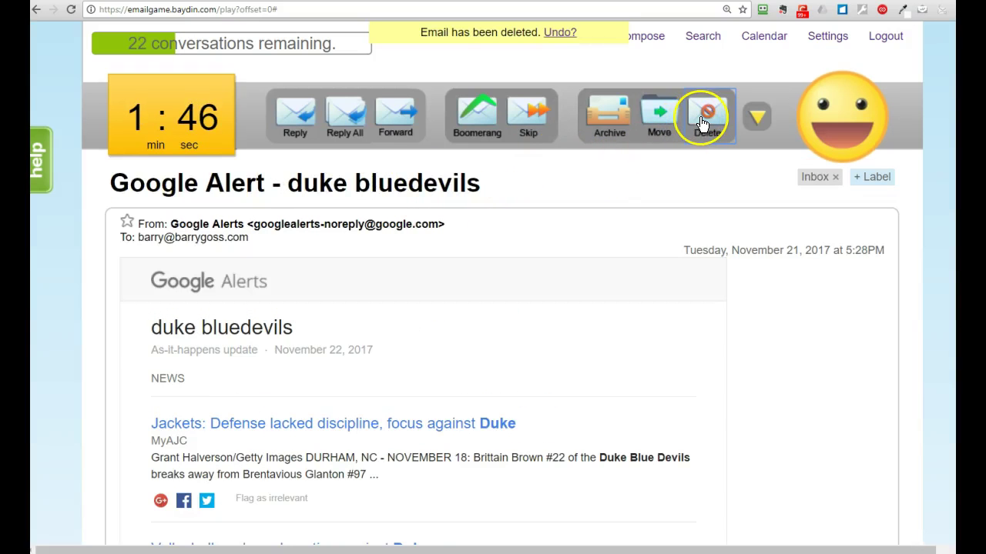
{"action": "left_click", "coordinate": [697, 173]}
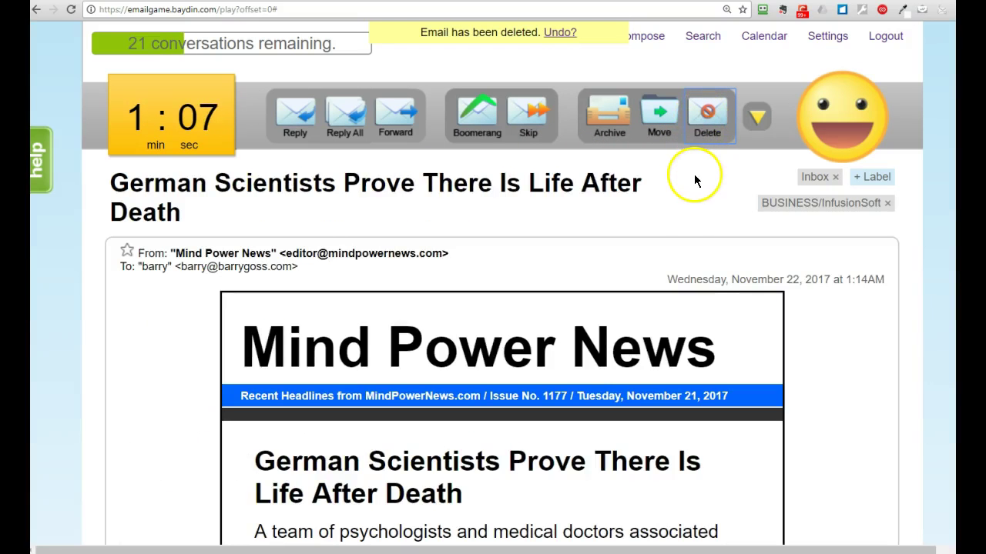
Step: Archive the German Scientists email, skip the oil investing email, and return to tim.blog
{"action": "left_click", "coordinate": [610, 112]}
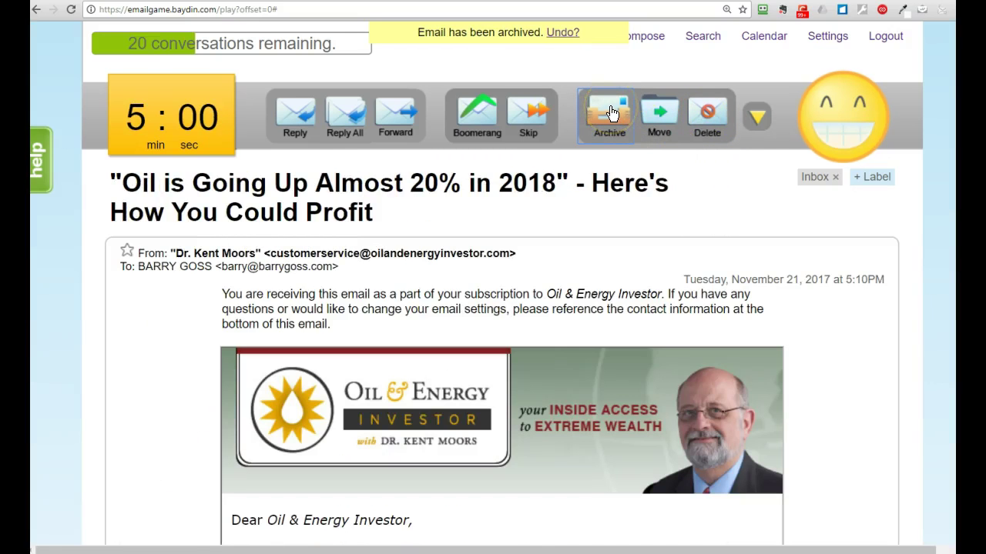
{"action": "left_click", "coordinate": [533, 117]}
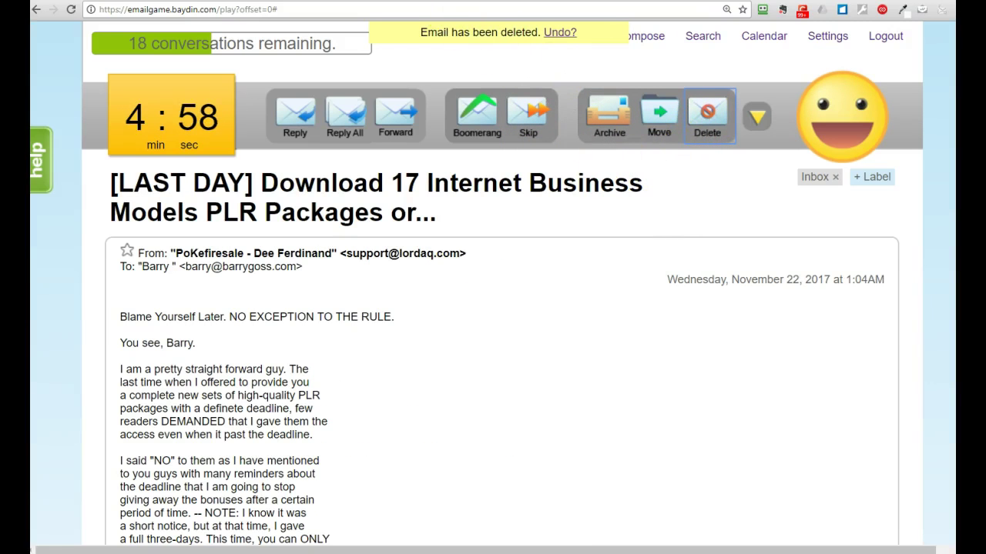
{"action": "left_click", "coordinate": [462, 0]}
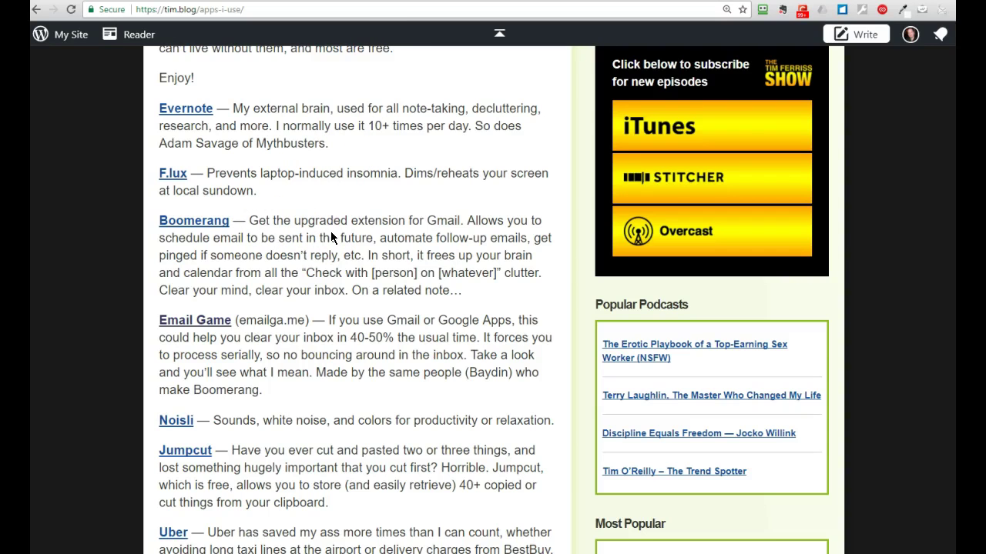
Step: Log out of the Email Game session and reopen it from tim.blog's Apps I Use list
{"action": "left_click", "coordinate": [397, 6]}
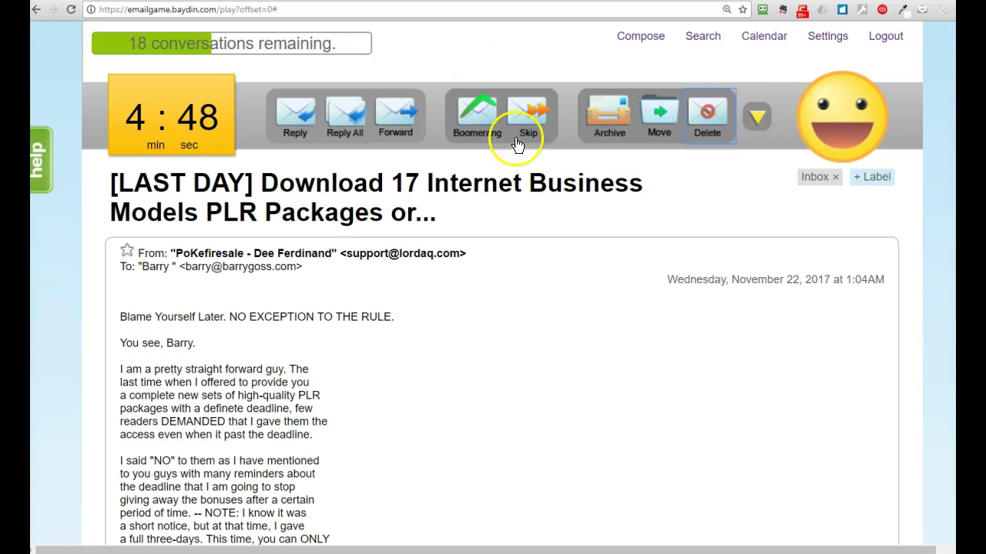
{"action": "left_click", "coordinate": [887, 39]}
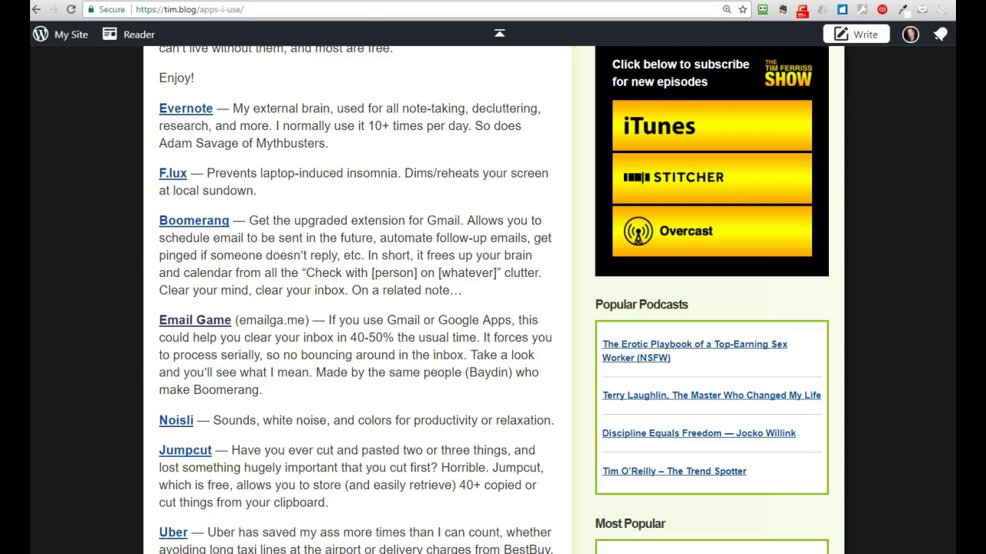
{"action": "left_click", "coordinate": [156, 312]}
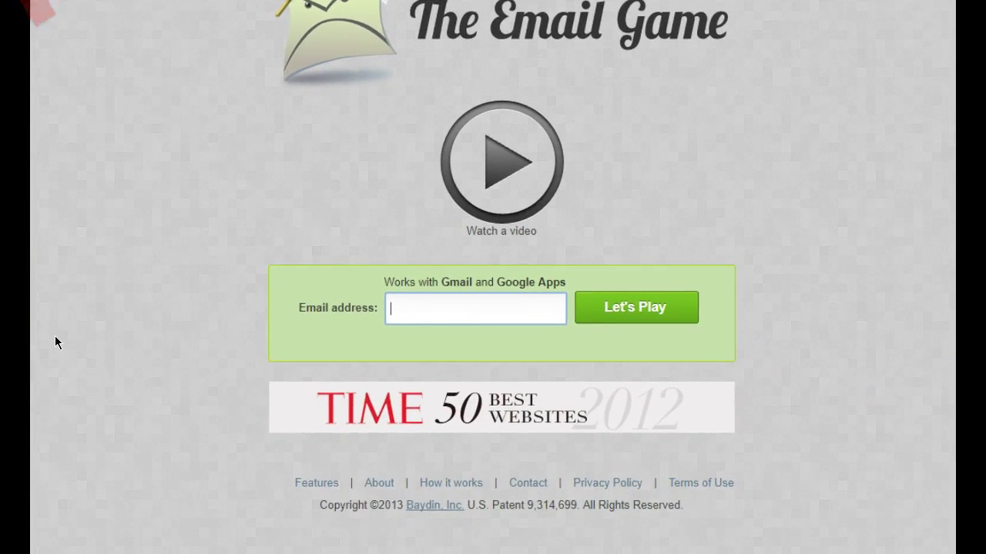
Step: Enter the Gmail account's address and start a new 30-conversation game with a 5:00 timer
{"action": "left_click", "coordinate": [447, 315]}
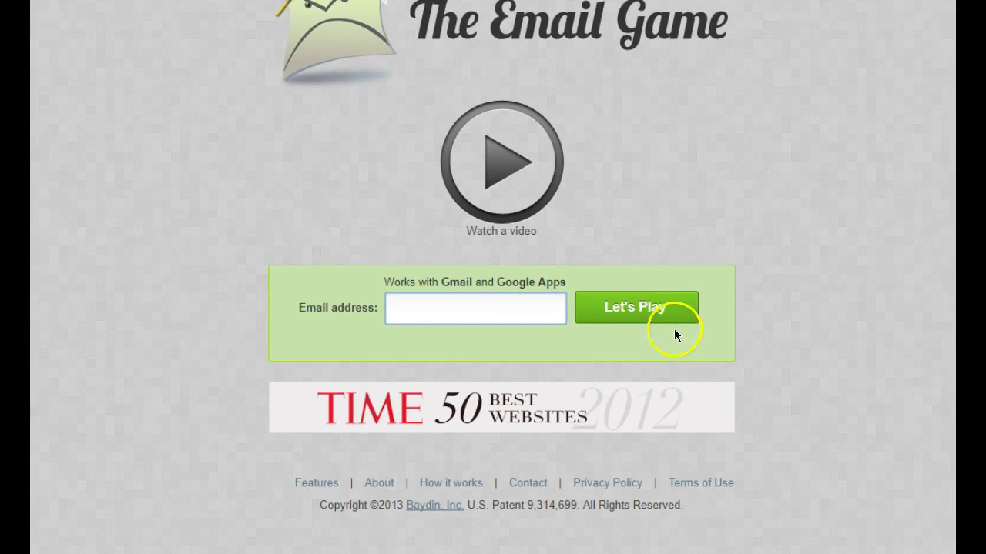
{"action": "left_click", "coordinate": [523, 308]}
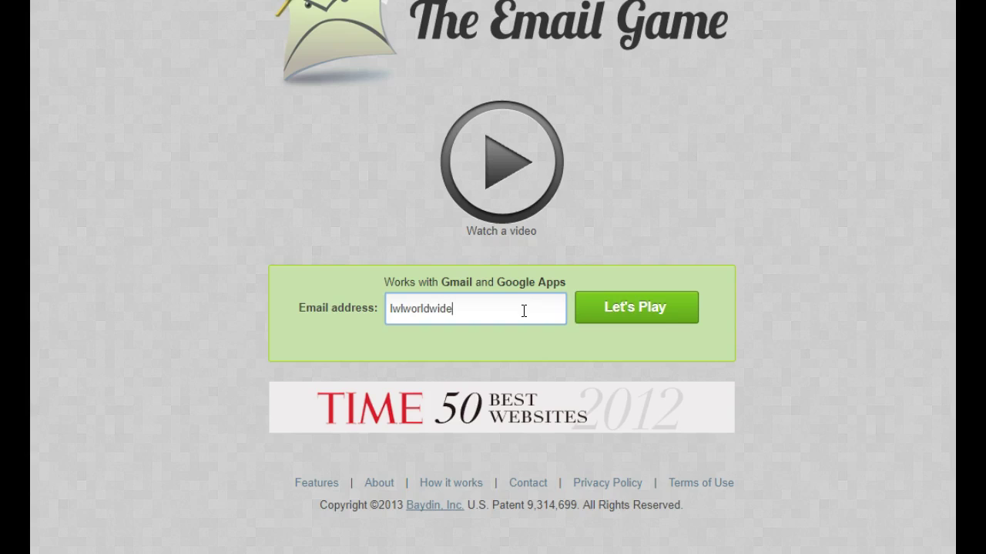
{"action": "left_click", "coordinate": [635, 309]}
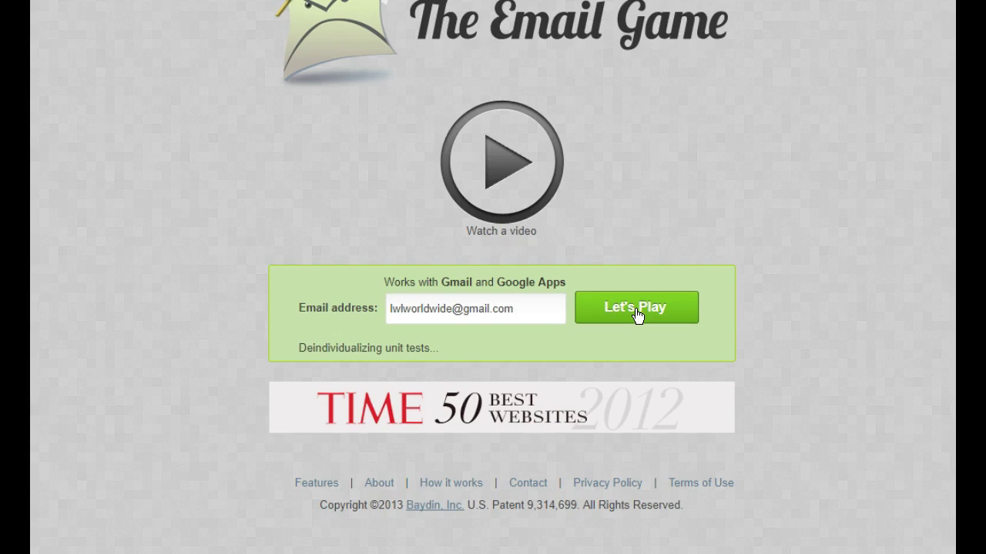
{"action": "left_click", "coordinate": [622, 252]}
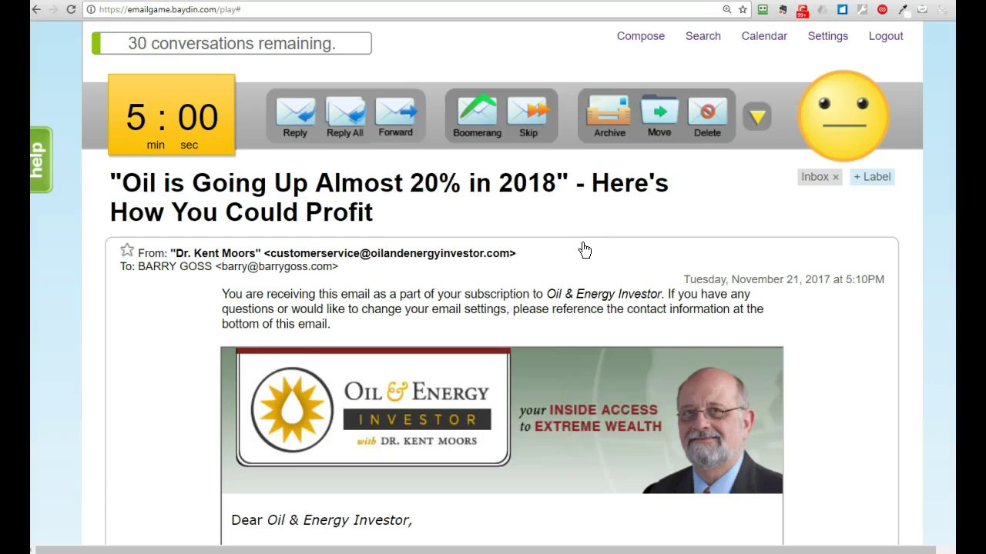
Step: Delete the Oil & Energy investing newsletter and the PLR packages promotion email
{"action": "scroll", "coordinate": [584, 249], "scroll_direction": "down", "scroll_amount": 15}
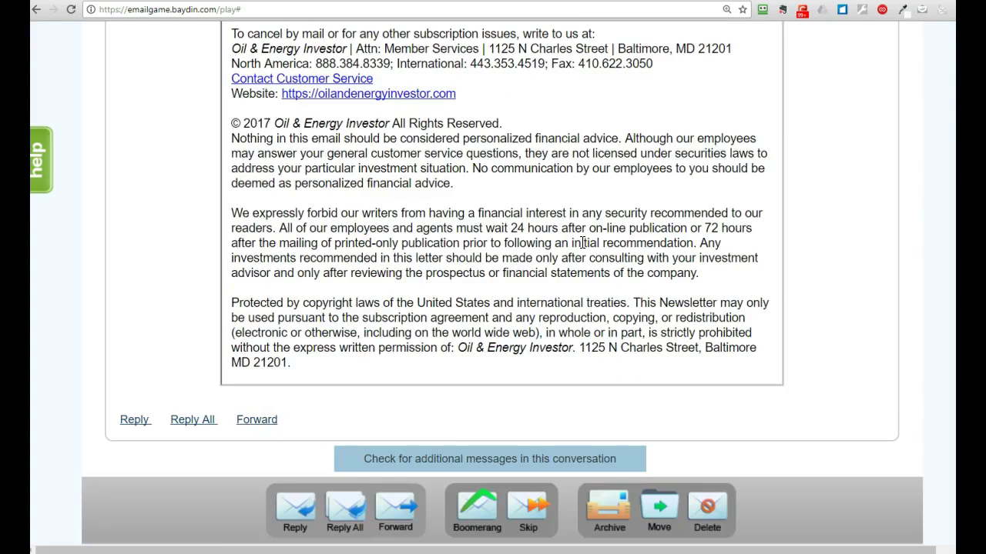
{"action": "scroll", "coordinate": [583, 243], "scroll_direction": "up", "scroll_amount": 15}
{"action": "scroll", "coordinate": [582, 243], "scroll_direction": "down", "scroll_amount": 3}
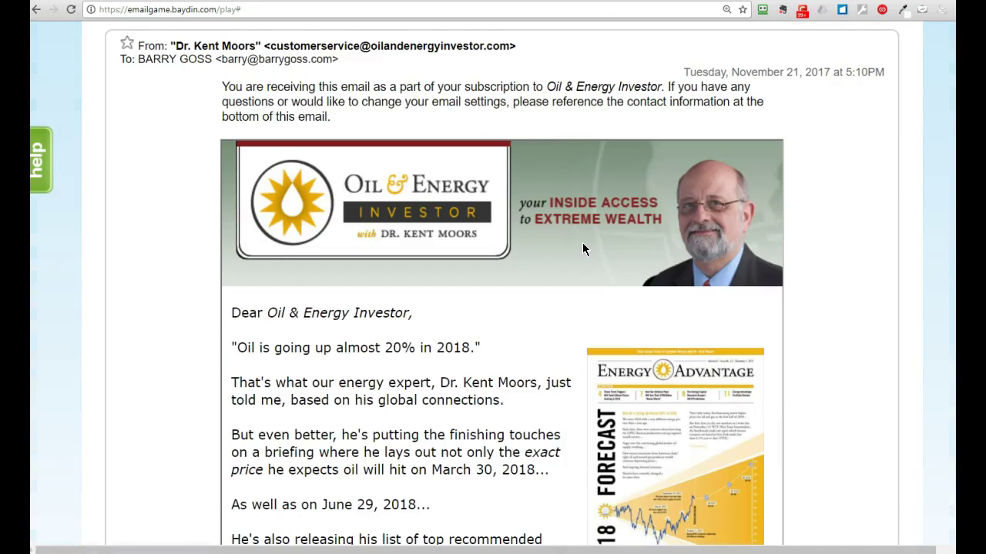
{"action": "scroll", "coordinate": [582, 244], "scroll_direction": "up", "scroll_amount": 3}
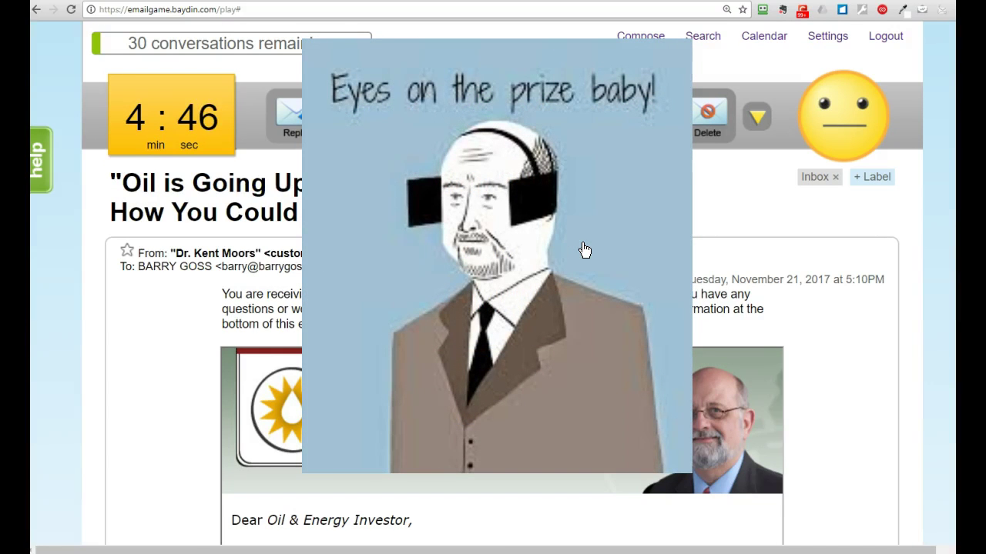
{"action": "left_click", "coordinate": [709, 113]}
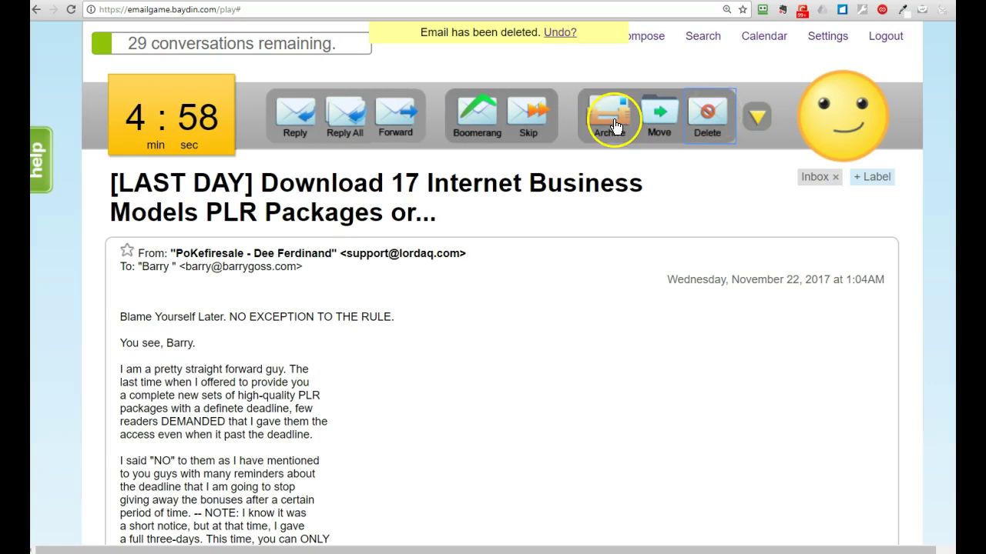
{"action": "left_click", "coordinate": [705, 123]}
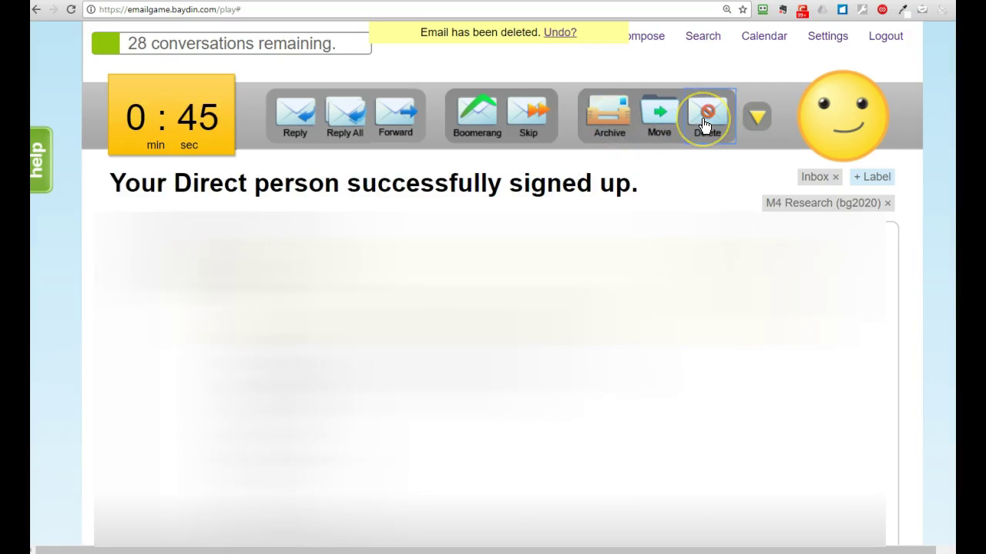
{"action": "left_click", "coordinate": [642, 189]}
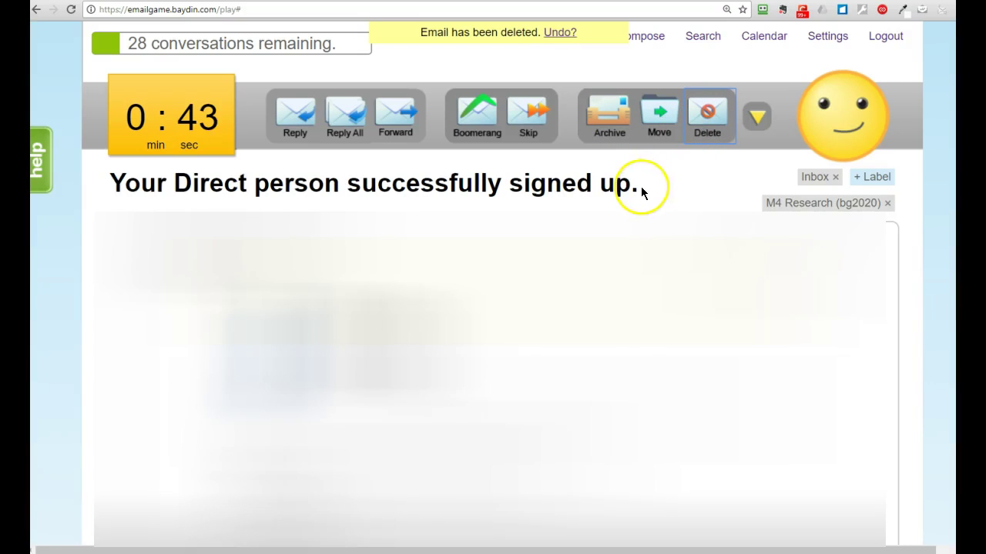
Step: Archive the sign-up notification and scroll through the Expedia Black Friday cruise email
{"action": "left_click", "coordinate": [628, 138]}
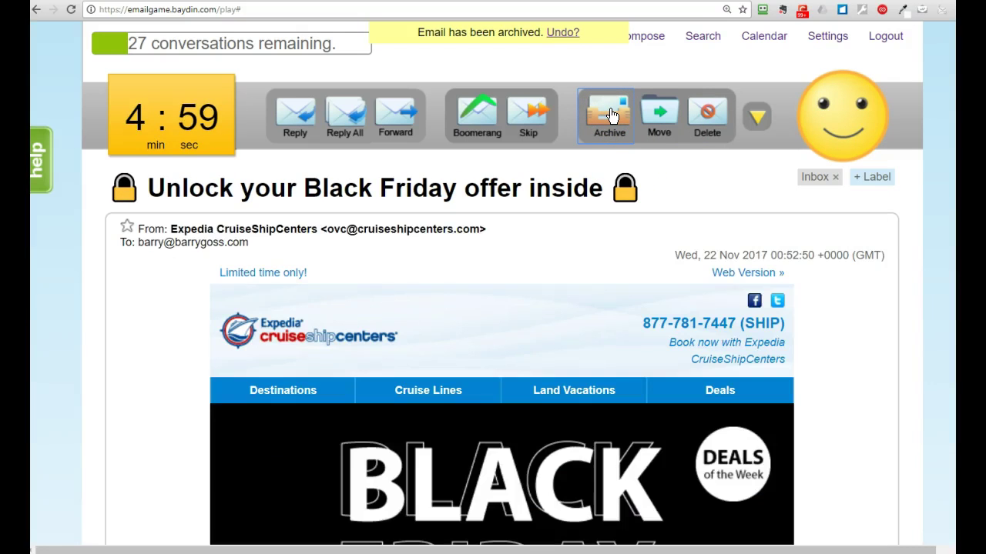
{"action": "left_click", "coordinate": [606, 246]}
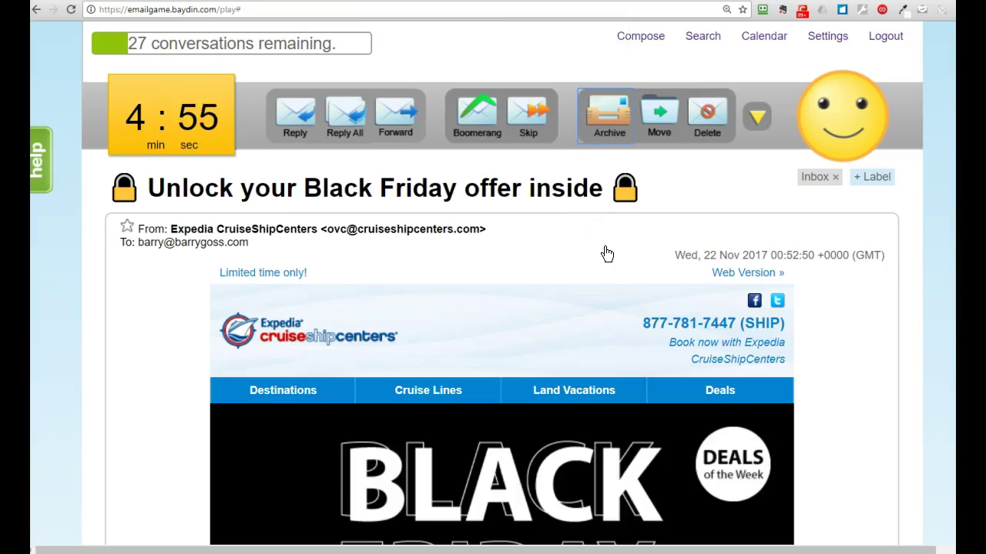
{"action": "scroll", "coordinate": [607, 254], "scroll_direction": "down", "scroll_amount": 10}
{"action": "scroll", "coordinate": [604, 252], "scroll_direction": "up", "scroll_amount": 10}
{"action": "left_click", "coordinate": [572, 251]}
Step: Delete the Expedia cruise offer and bring up the Move labels for the Money Morning email
{"action": "left_click", "coordinate": [709, 114]}
{"action": "left_click", "coordinate": [756, 115]}
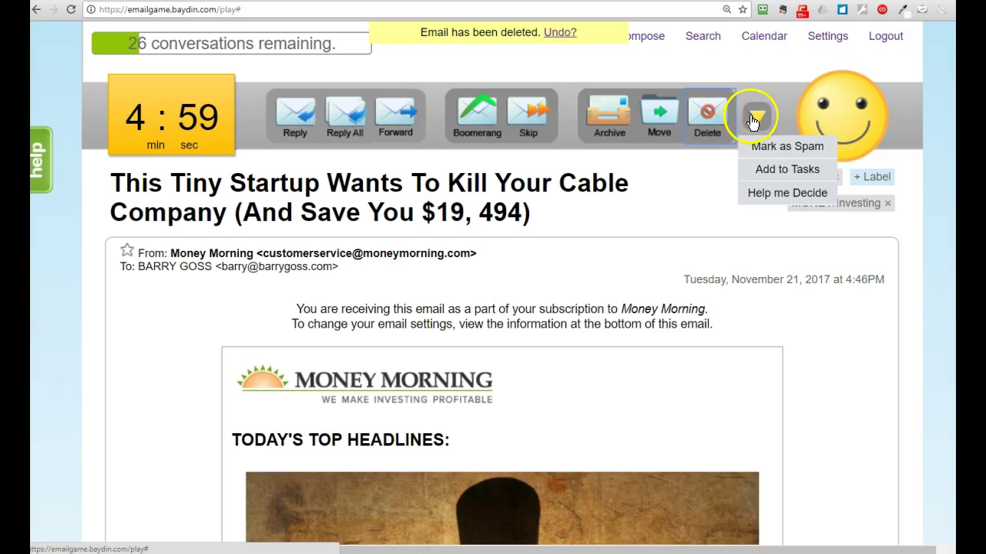
{"action": "left_click", "coordinate": [659, 111]}
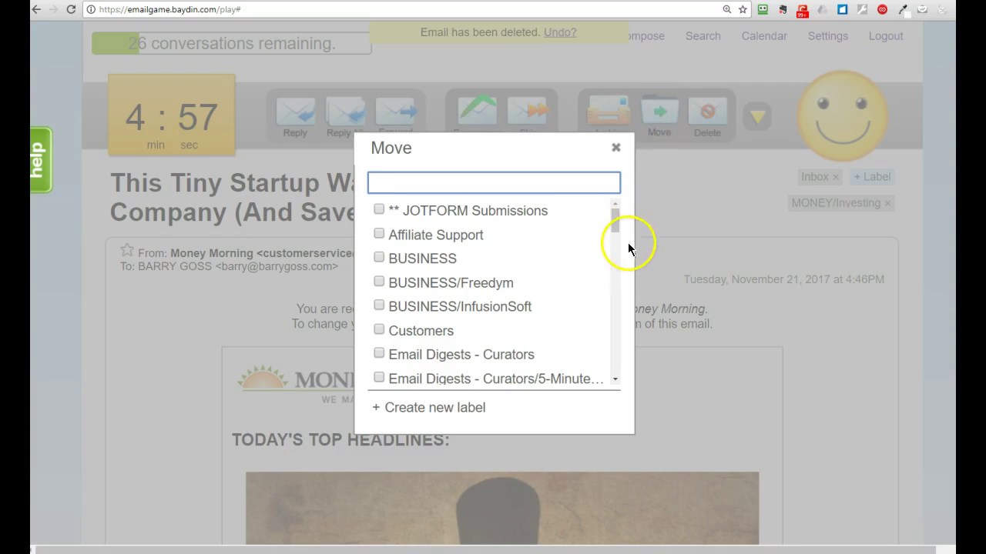
Step: Scroll the Move dialog's label list, then close it without moving the Money Morning email
{"action": "left_click_drag", "start_coordinate": [612, 222], "coordinate": [596, 200]}
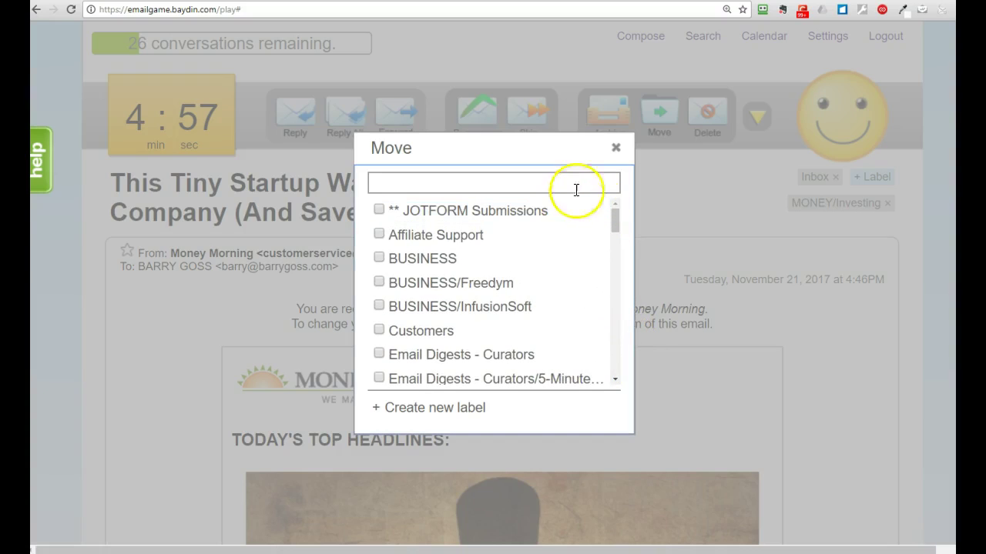
{"action": "left_click", "coordinate": [614, 149]}
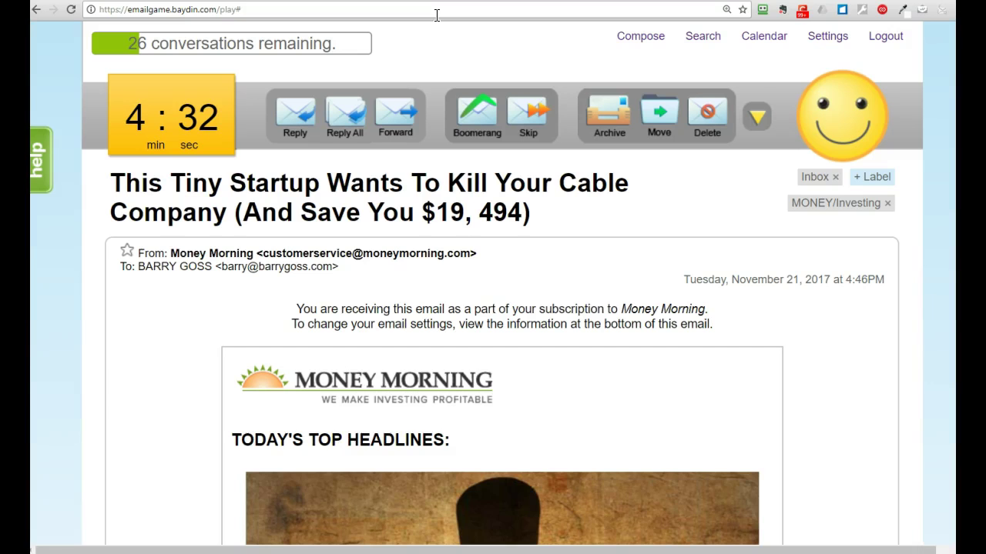
Step: Go to the tim.blog/apps-i-use/ page and show its Email Game recommendation
{"action": "left_click", "coordinate": [402, 7]}
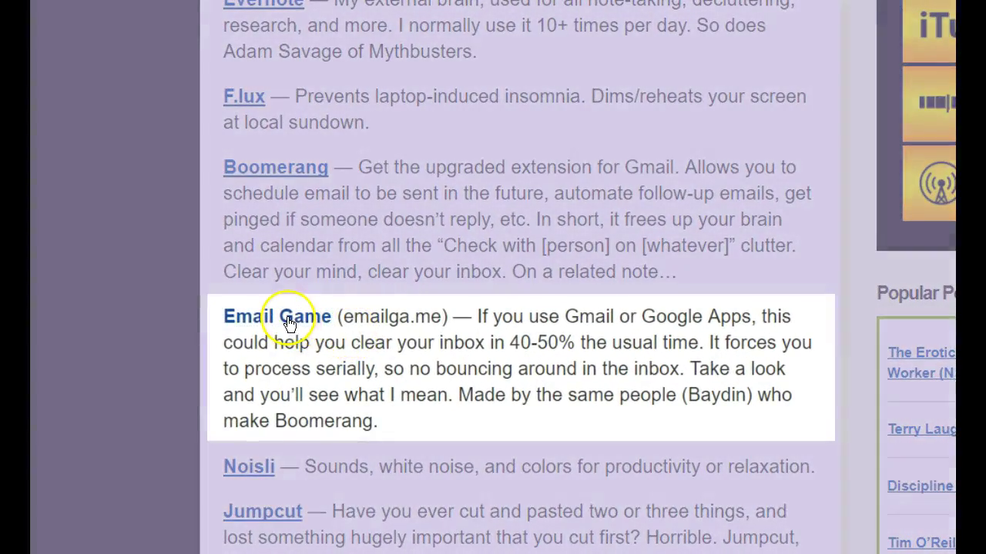
{"action": "left_click", "coordinate": [289, 324]}
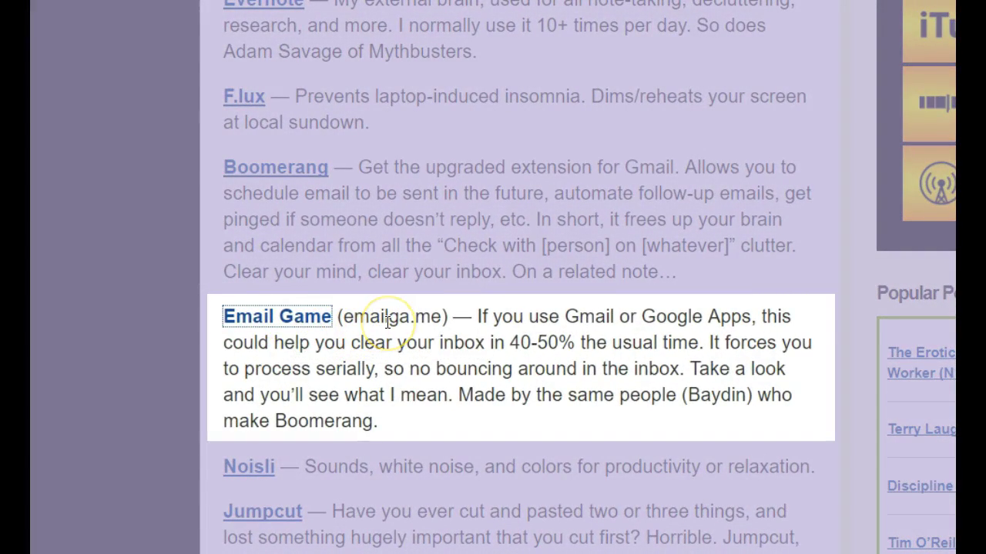
{"action": "left_click", "coordinate": [153, 513]}
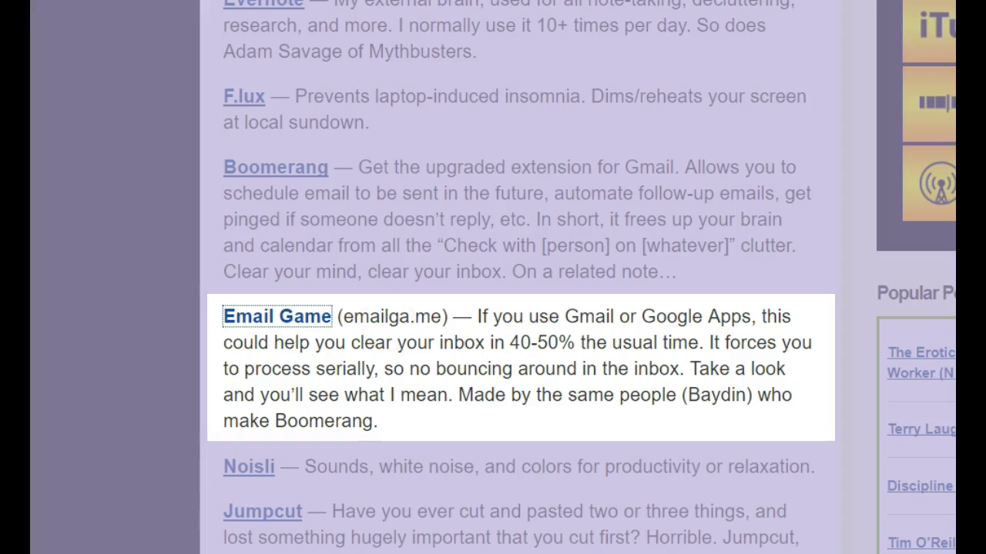